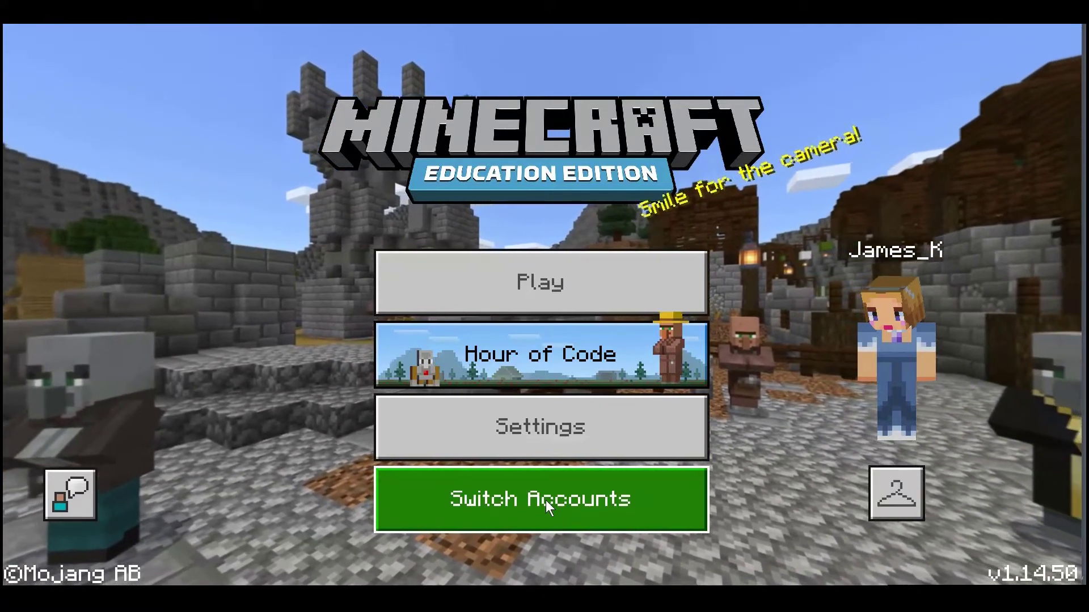
click(546, 499)
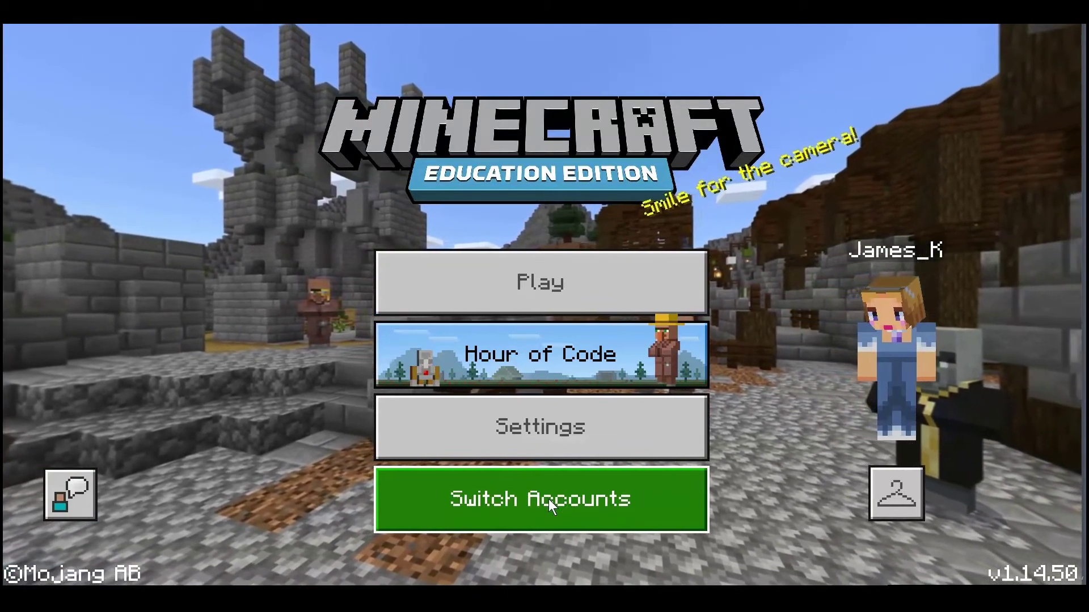
click(545, 503)
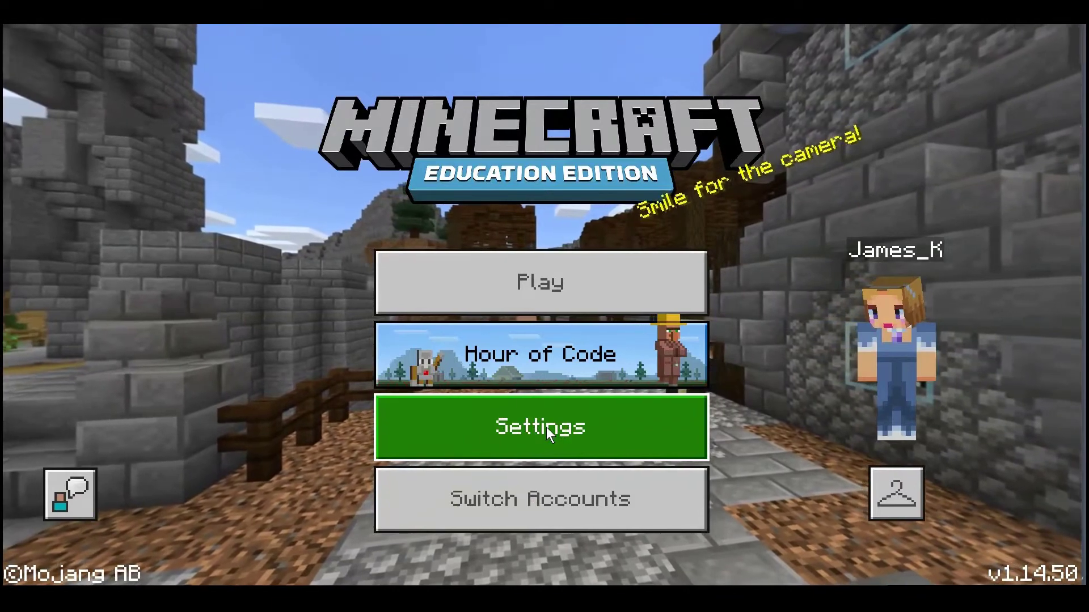
click(583, 428)
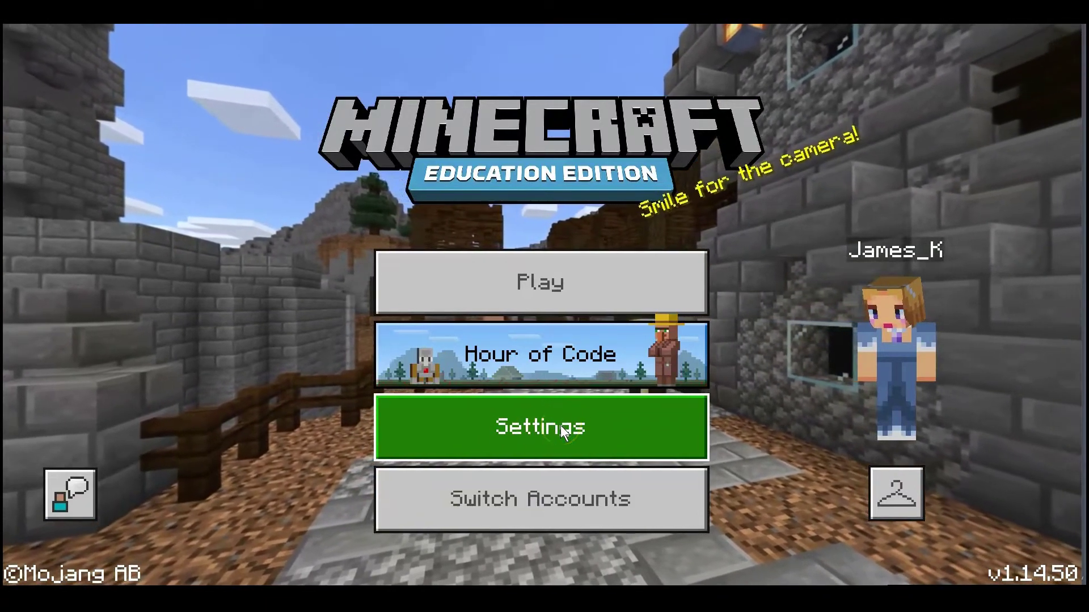
click(448, 418)
click(576, 423)
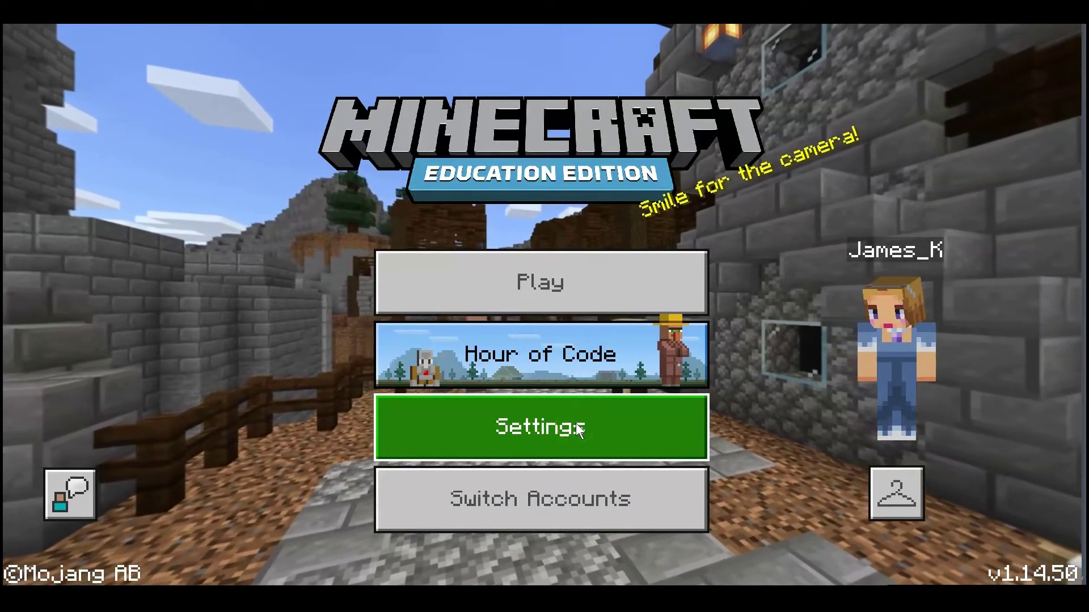
click(576, 438)
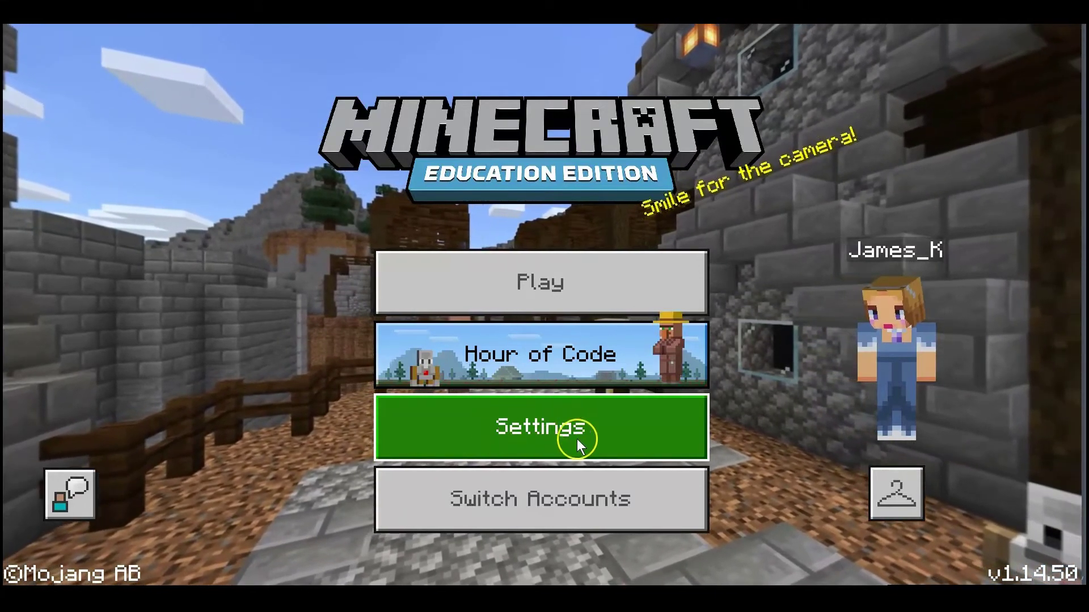
click(593, 411)
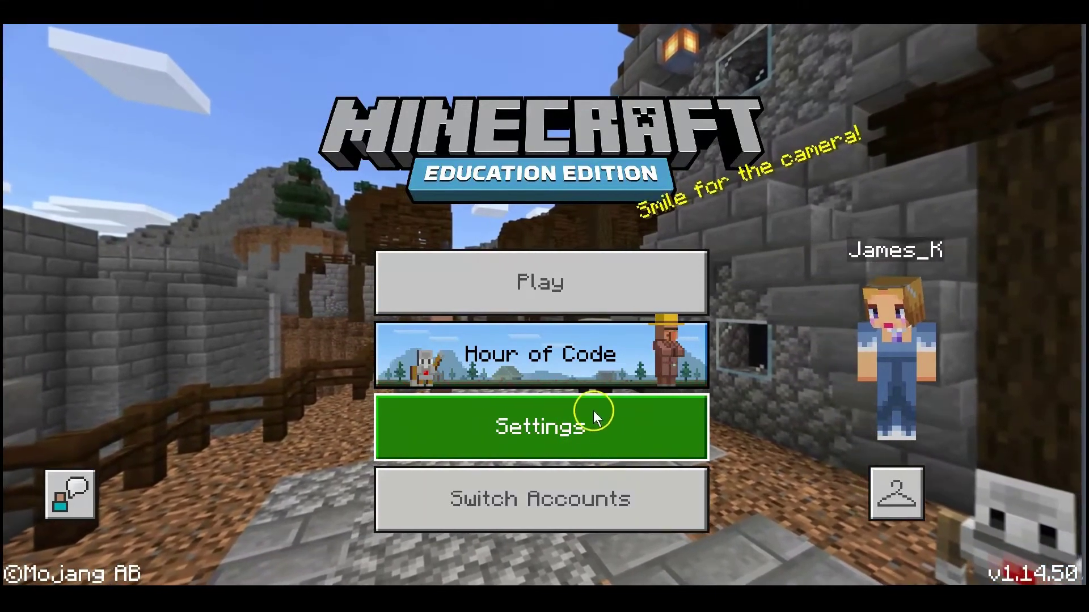
click(553, 348)
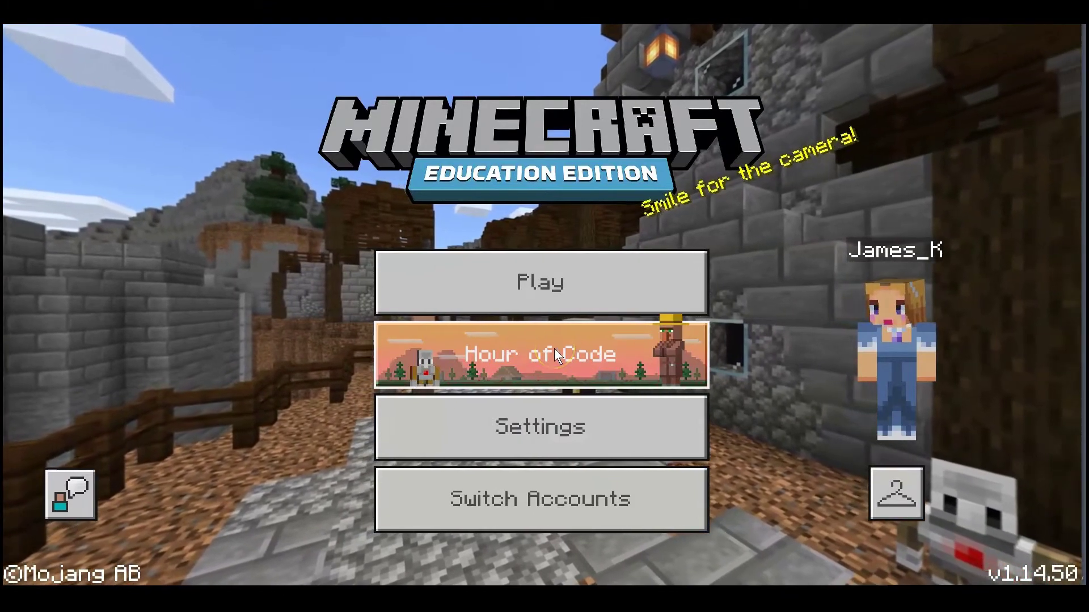
click(503, 343)
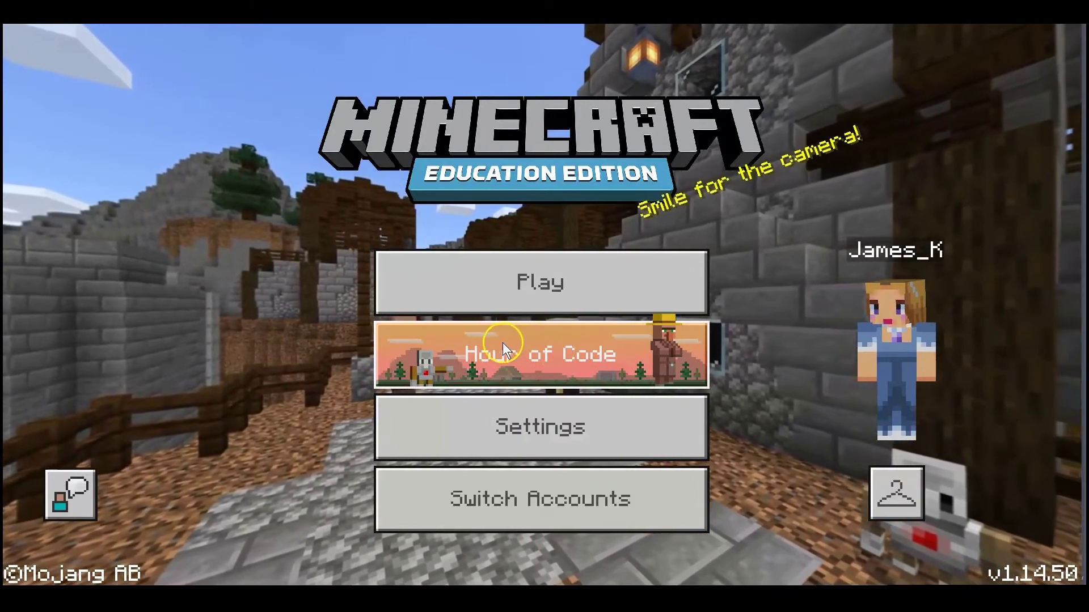
click(570, 341)
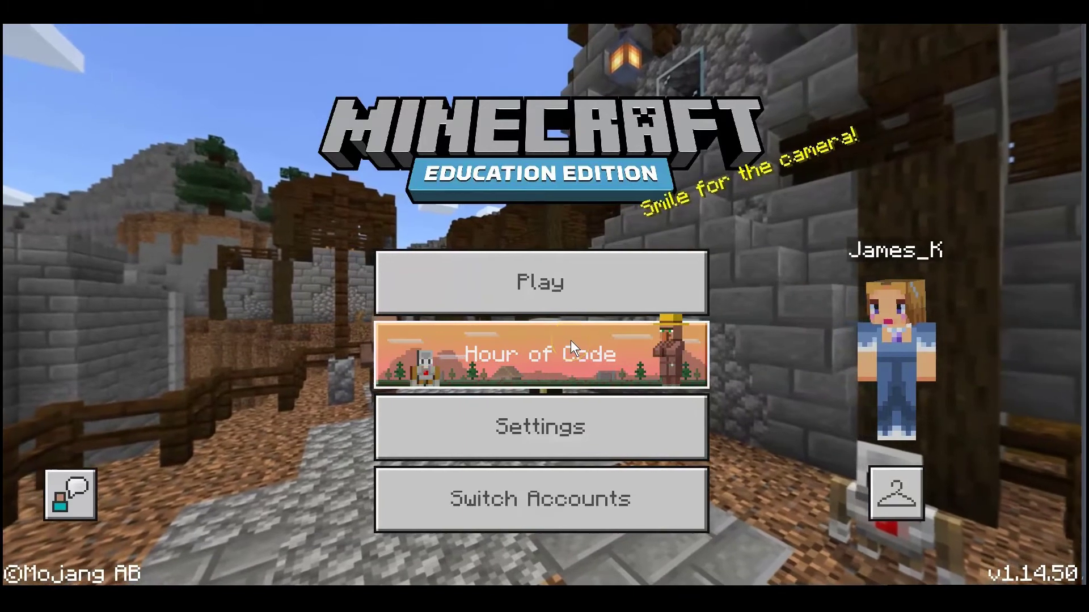
click(536, 337)
click(569, 349)
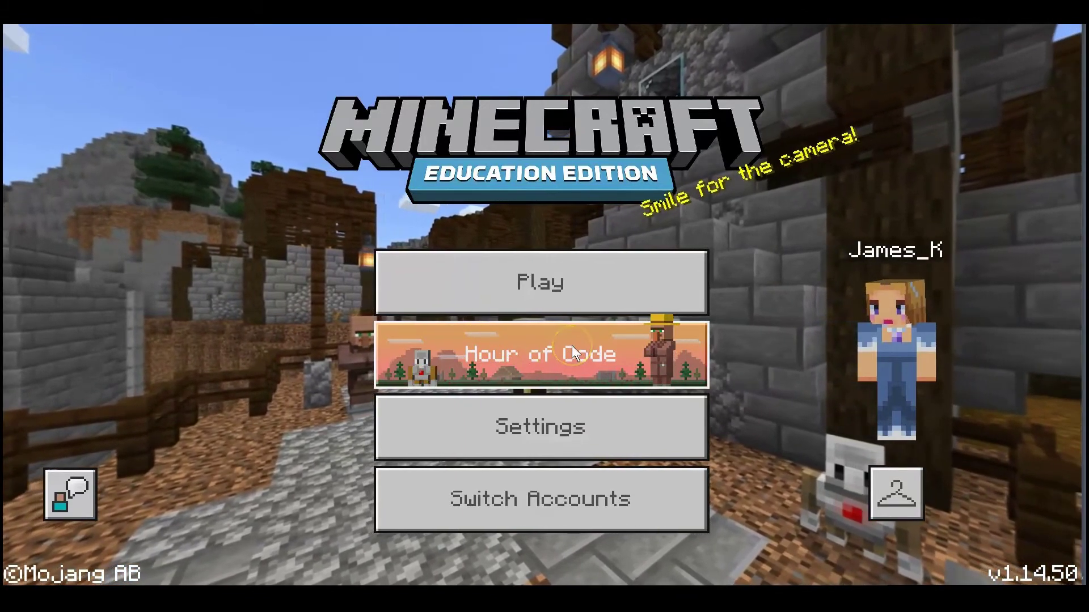
click(544, 347)
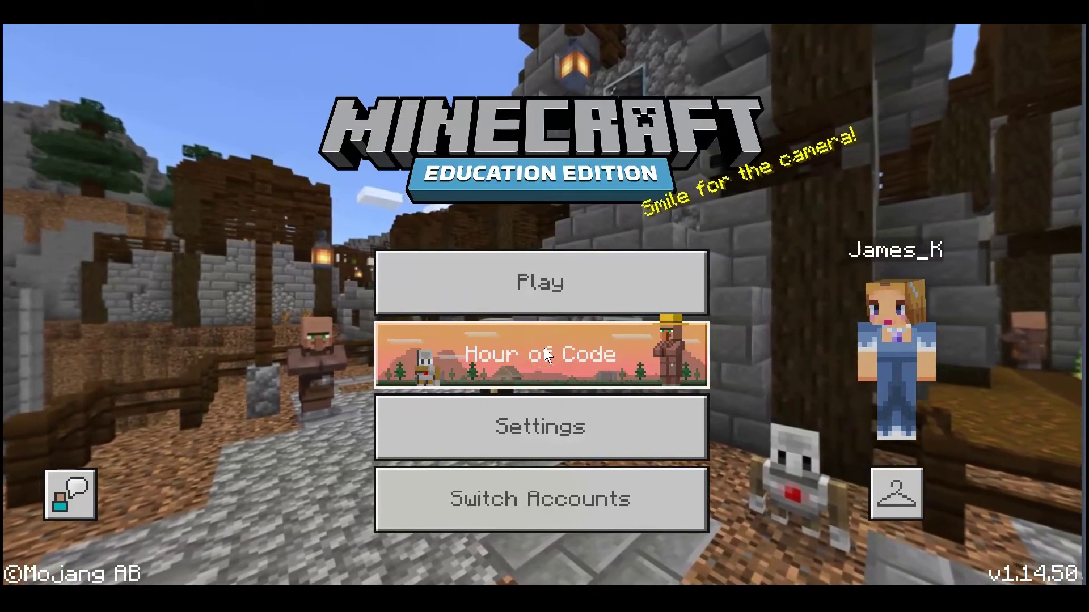
click(550, 297)
click(547, 280)
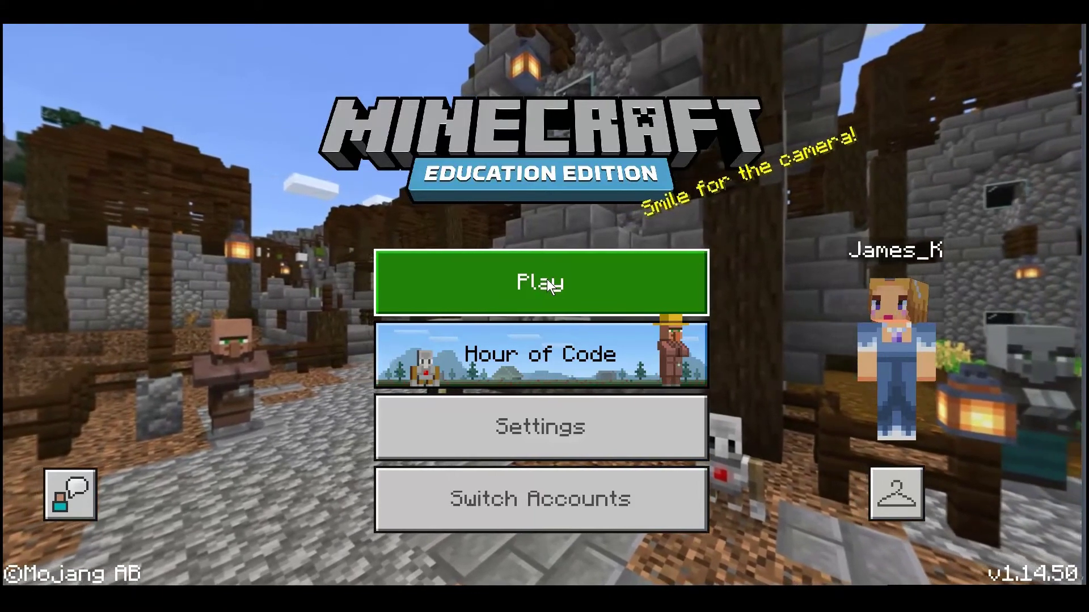
click(494, 274)
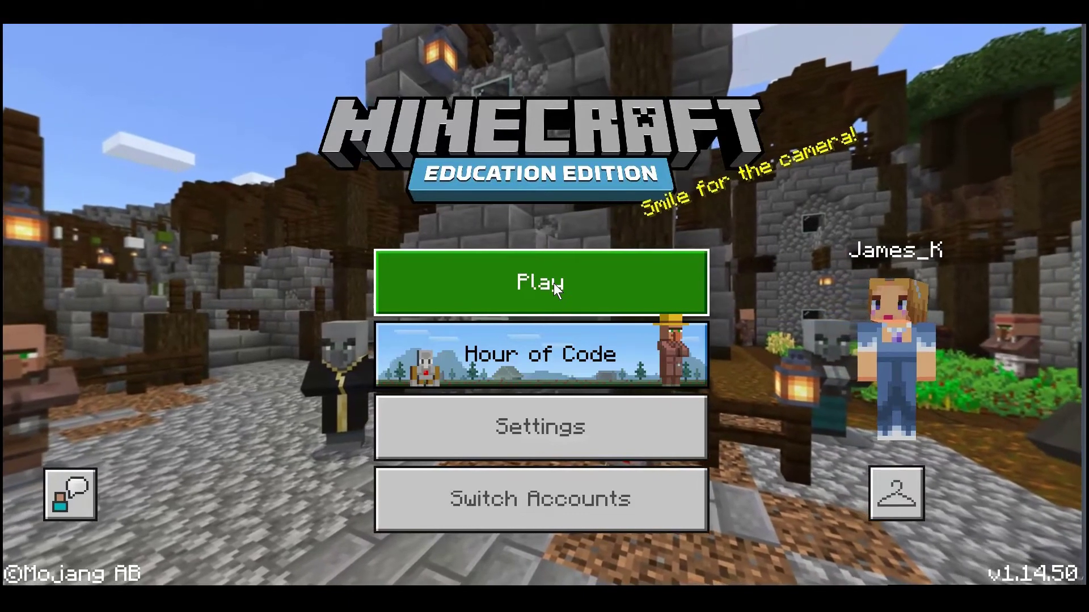
Step: Open the game settings and look over the list of categories and the Accessibility options
click(525, 406)
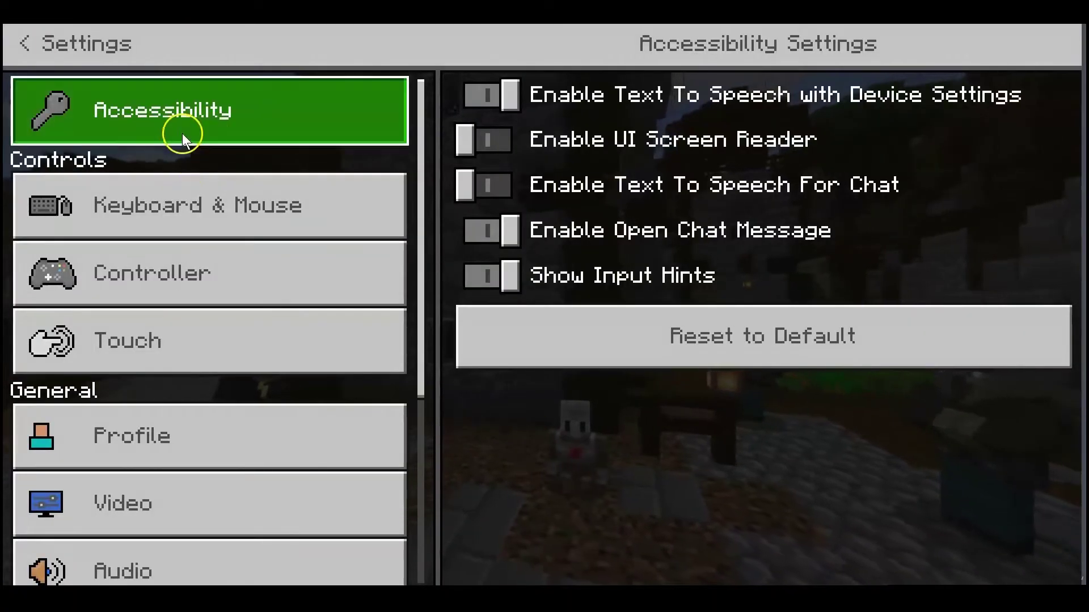
click(233, 193)
scroll(234, 204, down, 5)
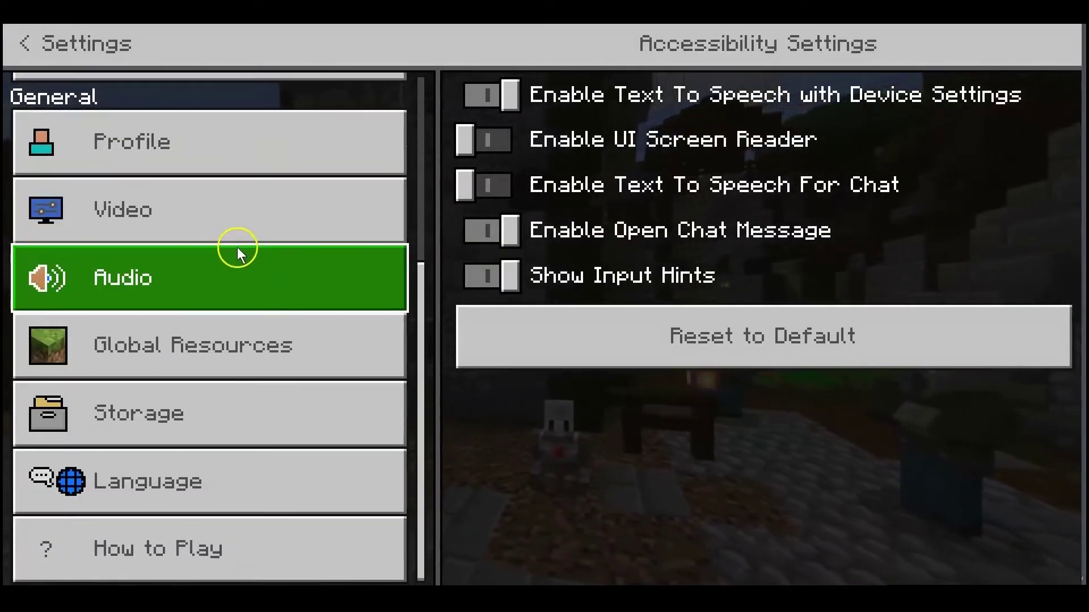
scroll(238, 284, up, 5)
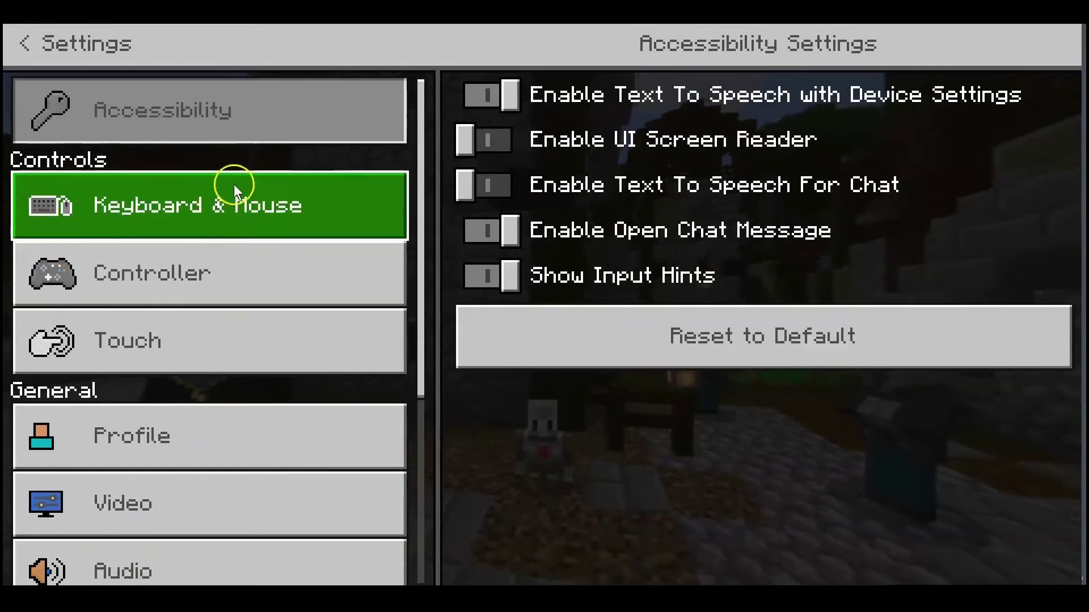
click(773, 107)
click(773, 106)
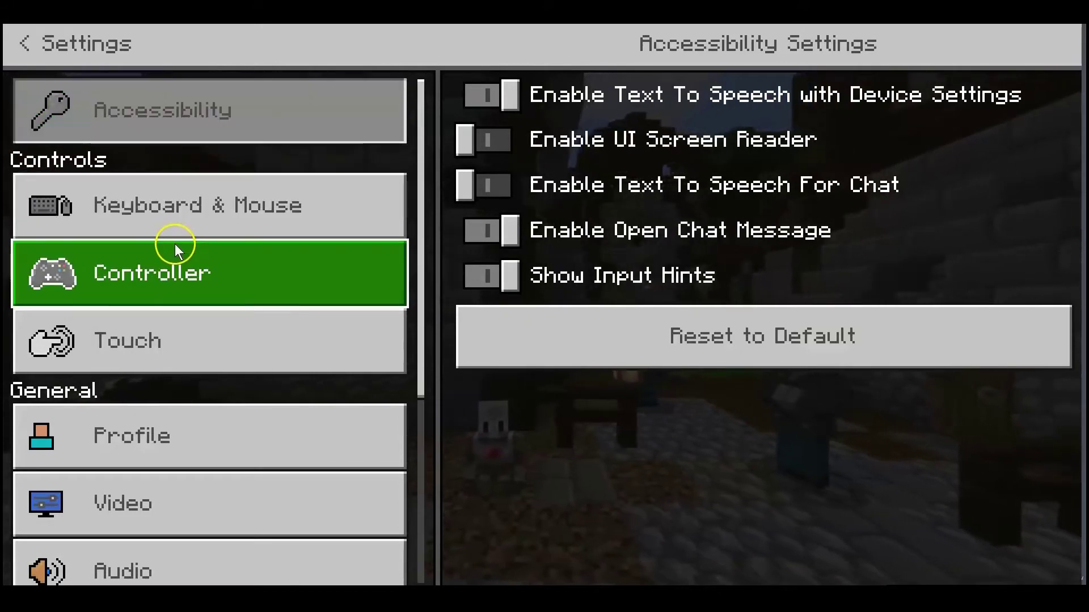
Step: Open the Keyboard & Mouse settings and review the control options and keyboard layout down to the hotbar slot bindings
click(197, 215)
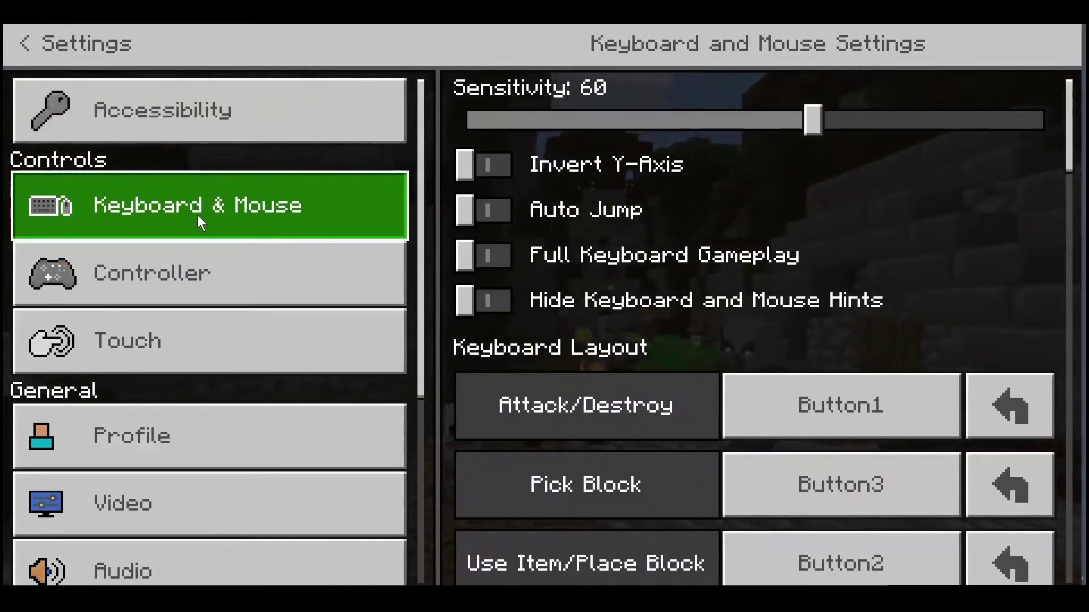
click(205, 199)
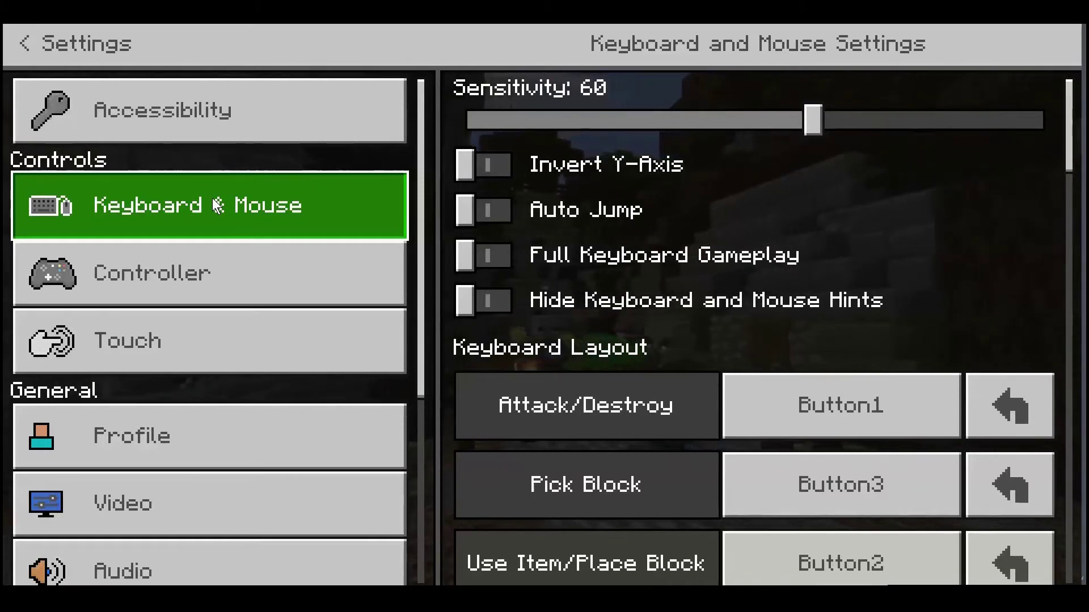
click(256, 204)
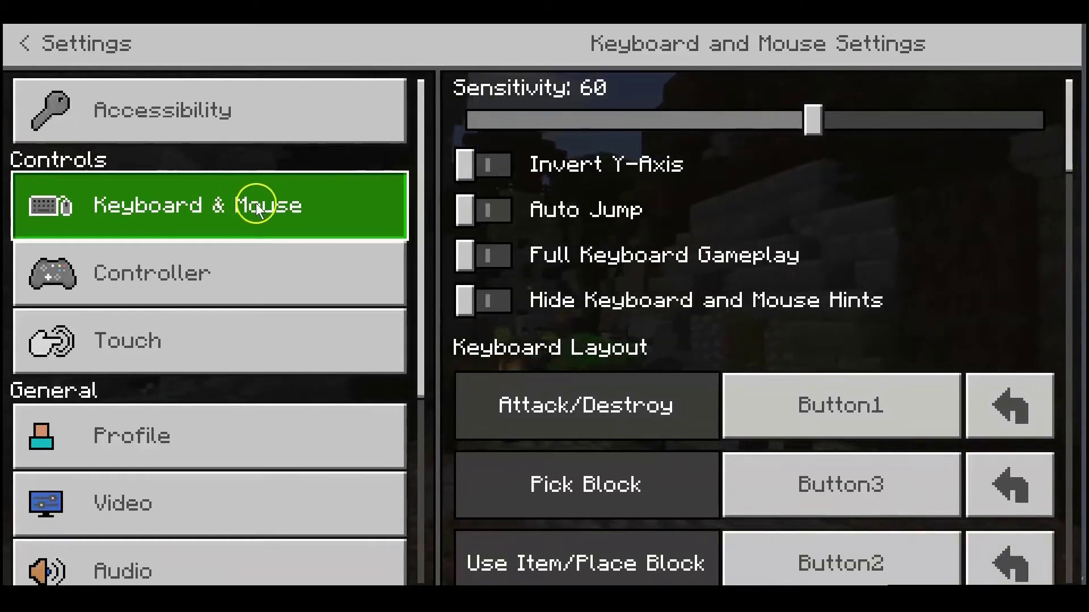
click(725, 309)
scroll(808, 342, down, 5)
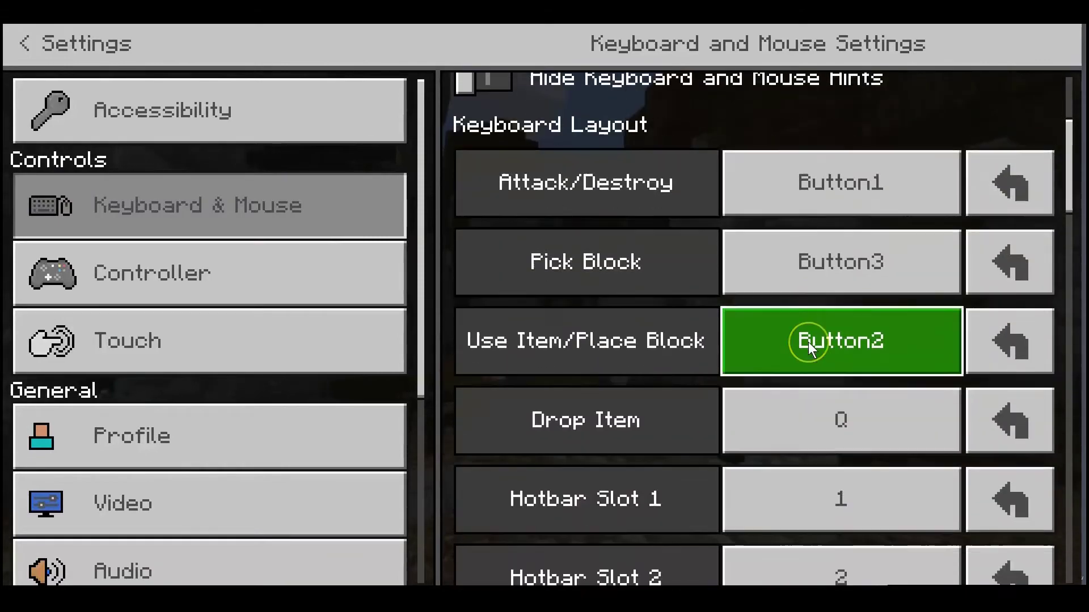
scroll(808, 342, down, 5)
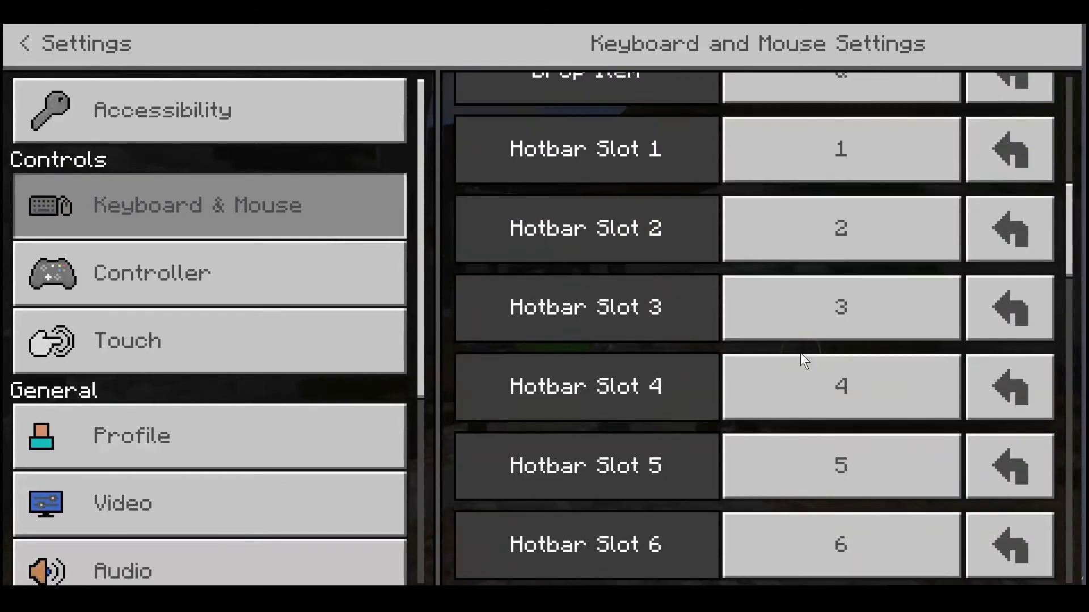
scroll(800, 354, down, 4)
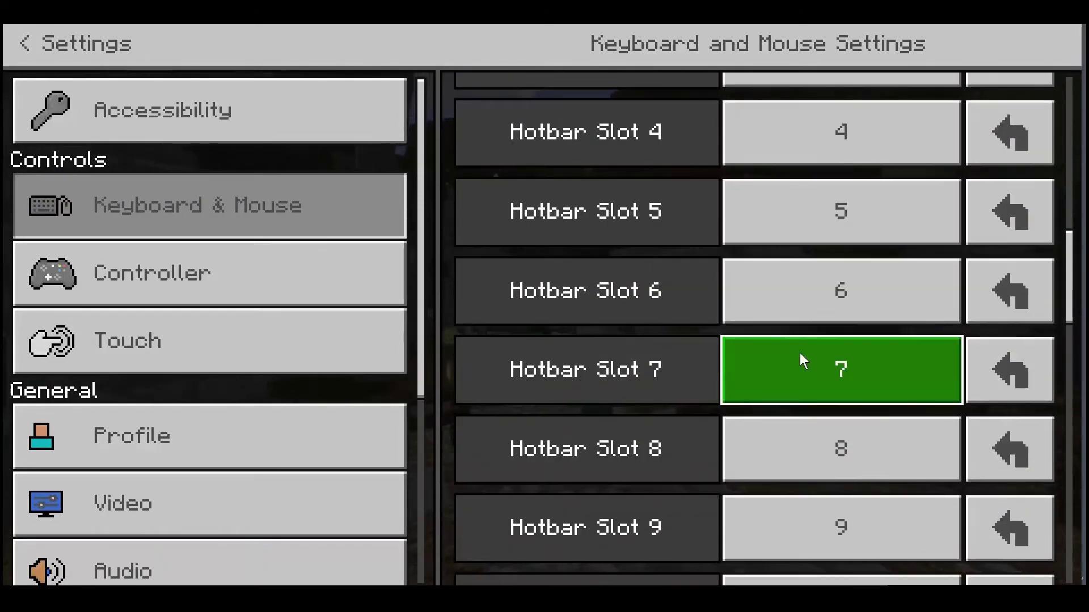
scroll(800, 354, up, 6)
scroll(800, 353, up, 9)
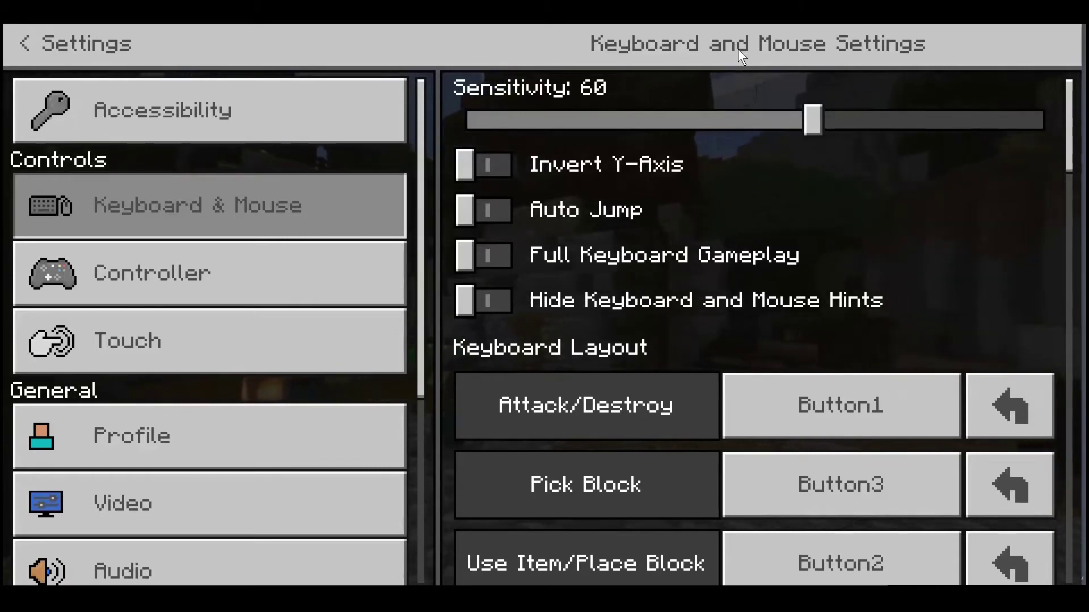
Step: Display the Controller settings to view the sensitivity, hint and button swap options
click(211, 274)
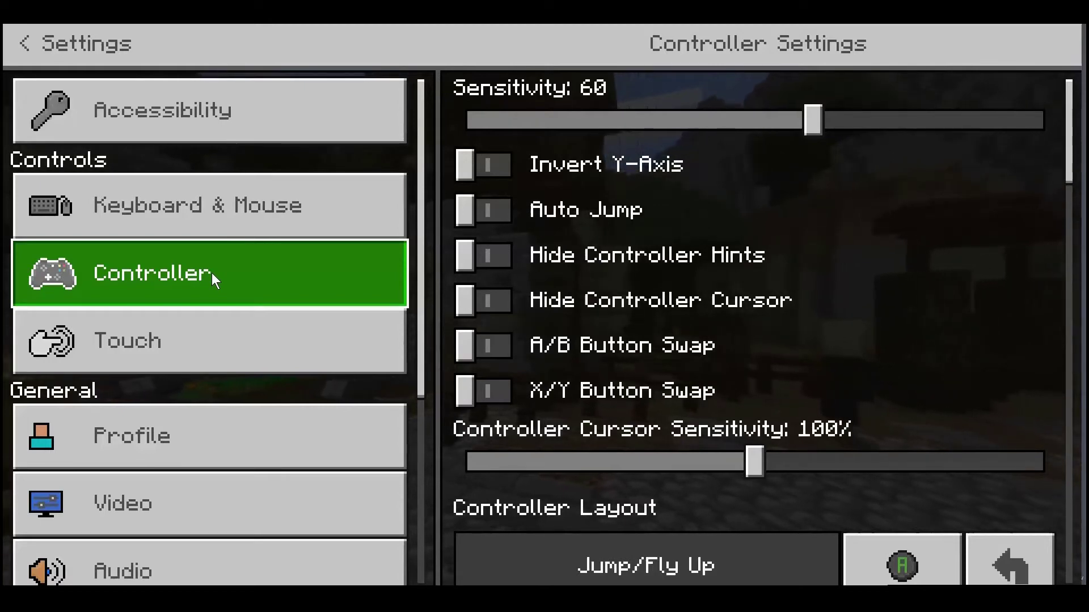
click(208, 331)
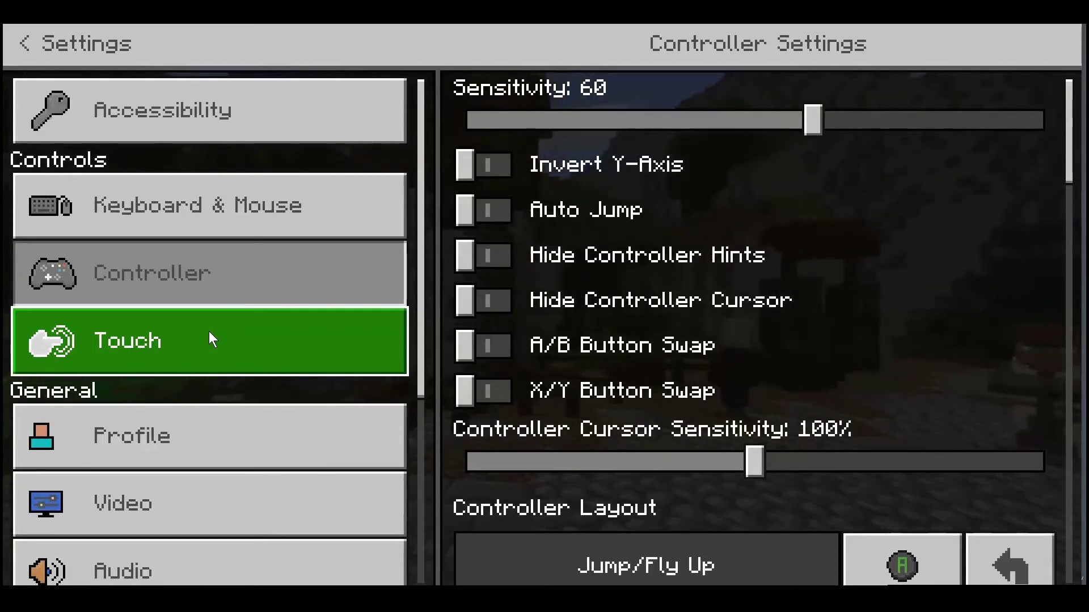
Step: Look through the Video settings and turn on View Bobbing
scroll(208, 330, down, 2)
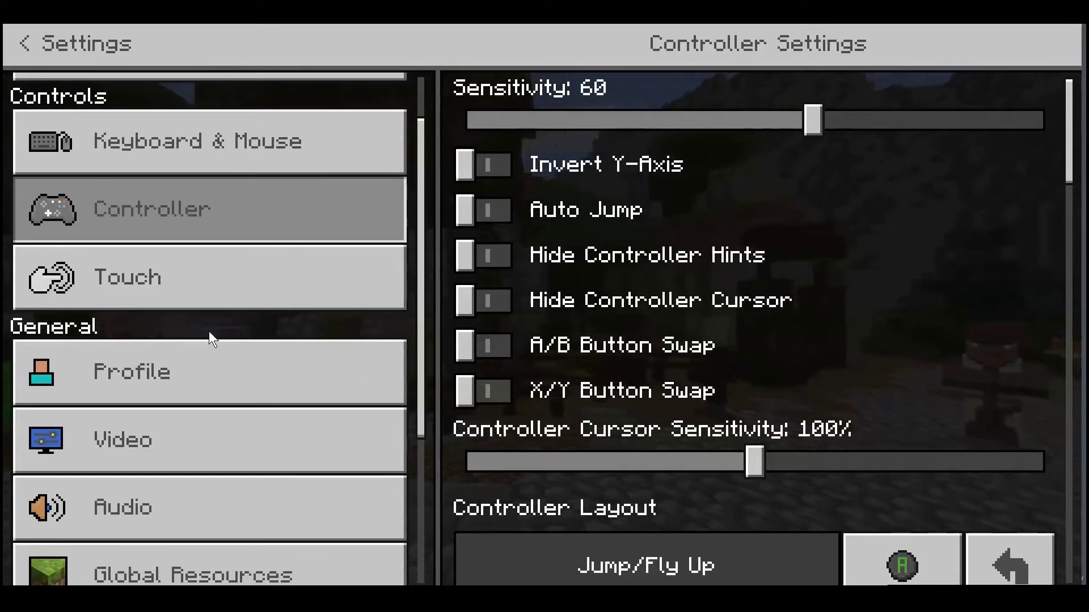
click(197, 438)
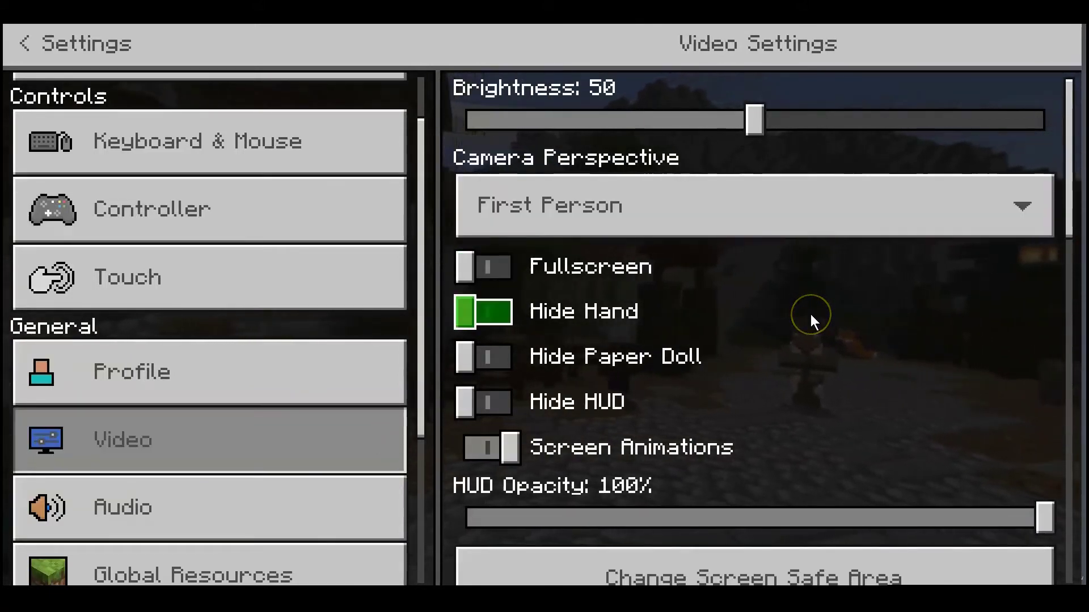
scroll(811, 314, down, 10)
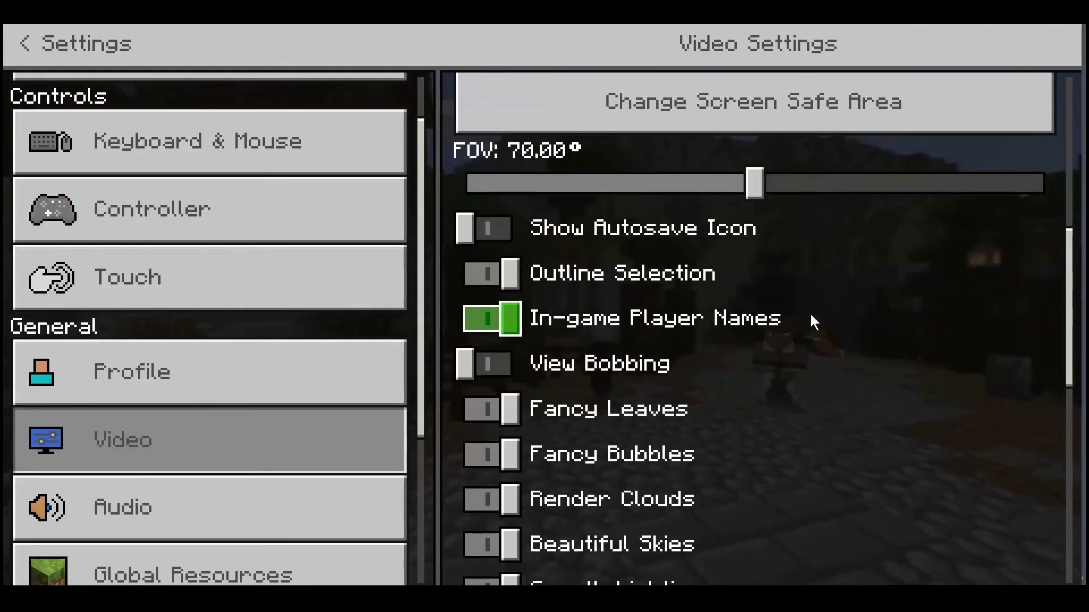
scroll(811, 314, down, 5)
scroll(810, 313, up, 7)
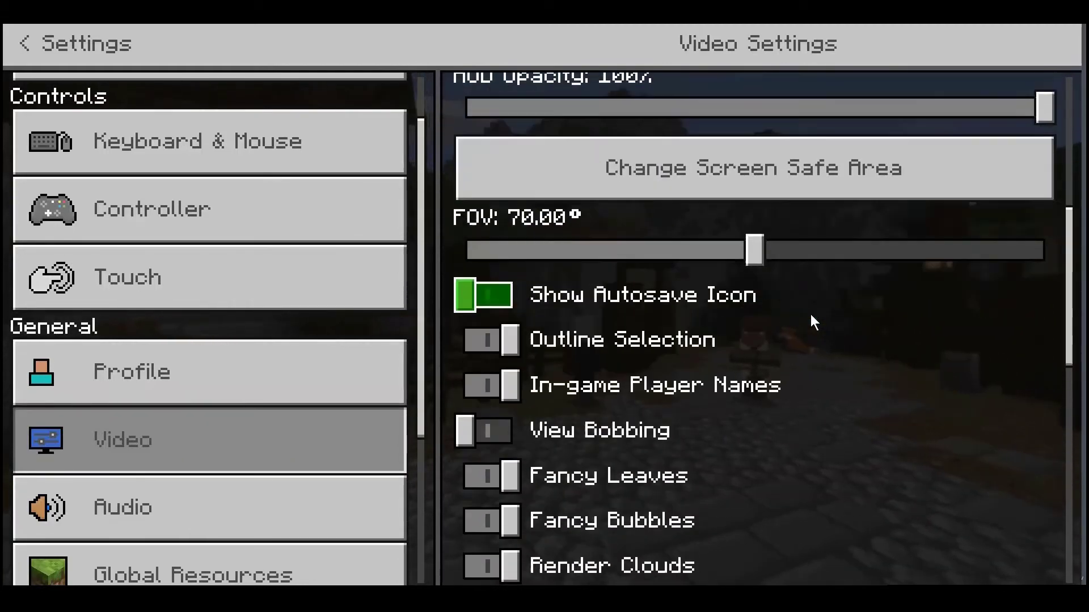
scroll(811, 315, down, 2)
scroll(811, 316, up, 10)
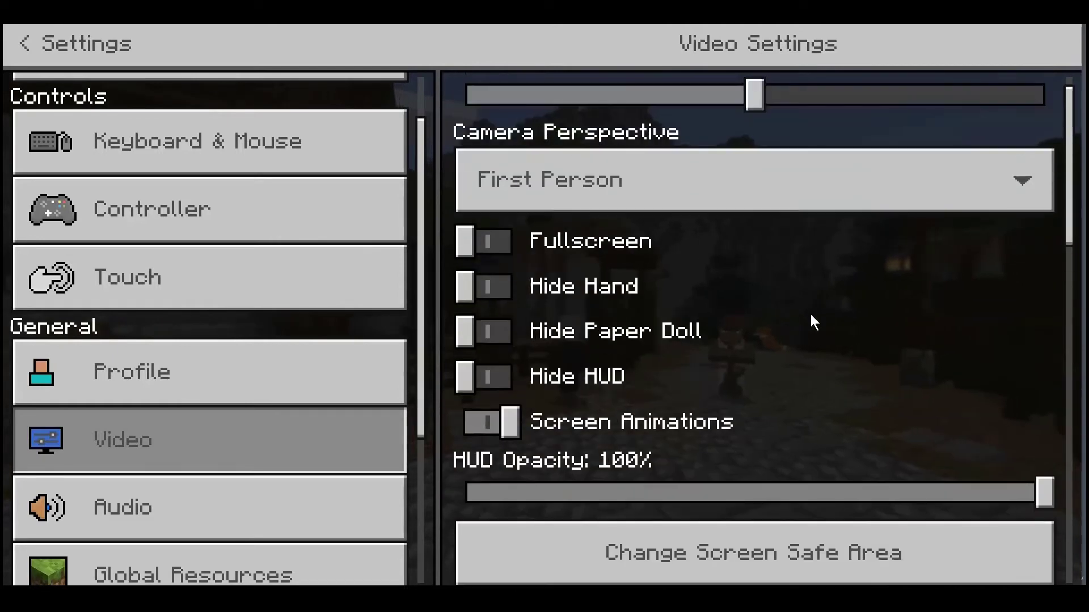
scroll(810, 315, down, 8)
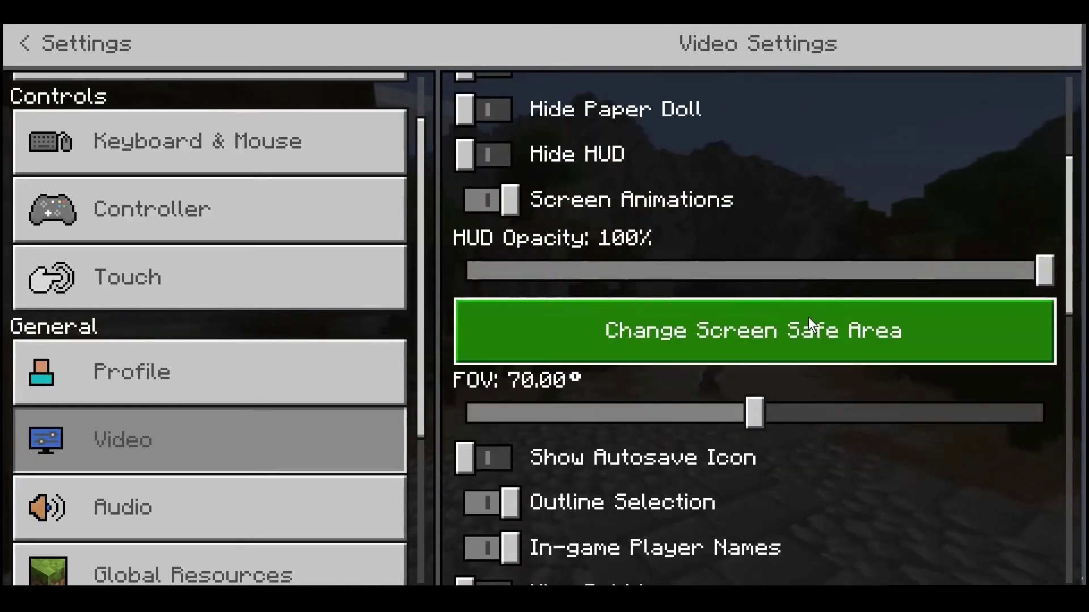
scroll(808, 318, down, 4)
scroll(803, 329, down, 2)
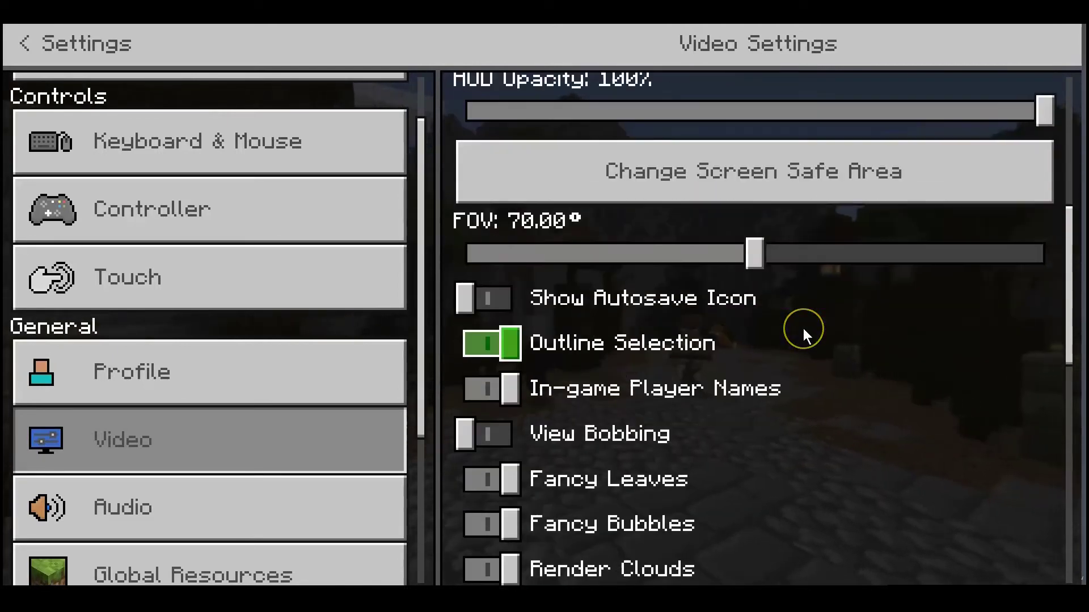
scroll(803, 328, down, 1)
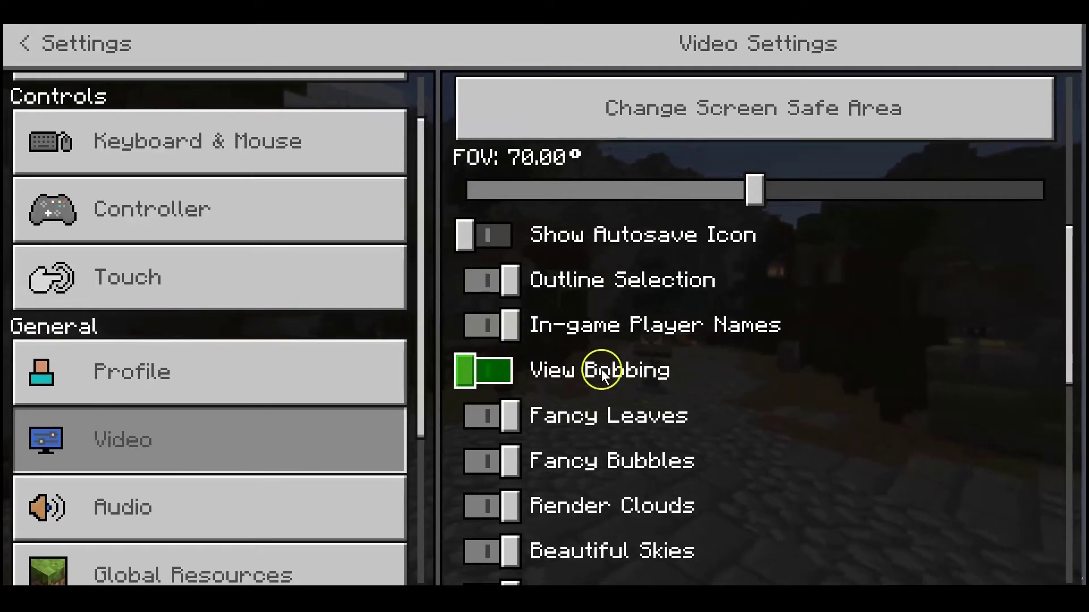
click(502, 373)
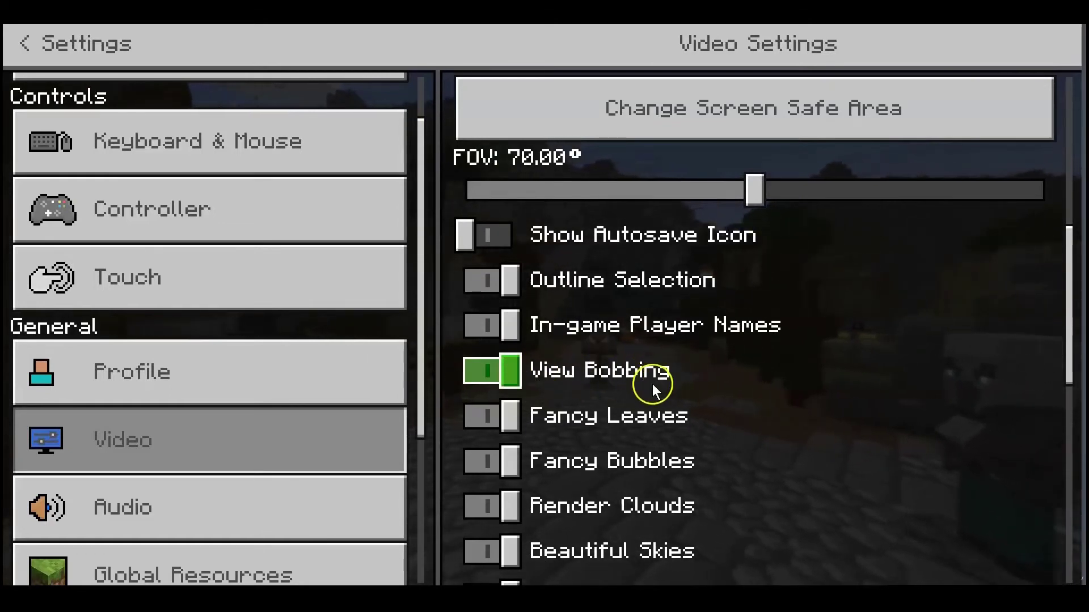
Step: Turn off View Bobbing in the Video settings
click(602, 385)
click(637, 375)
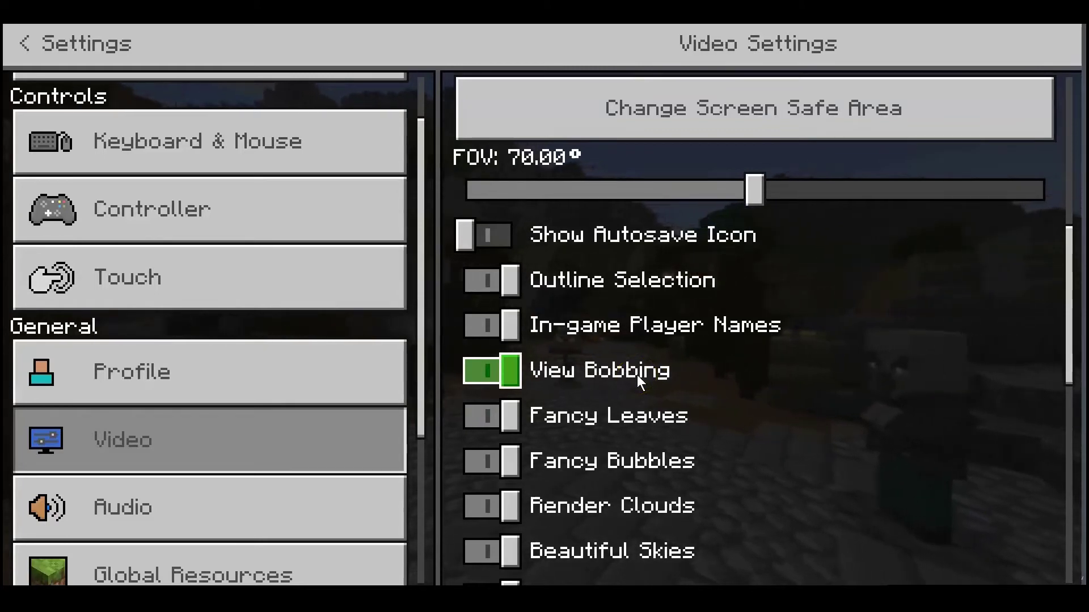
click(610, 371)
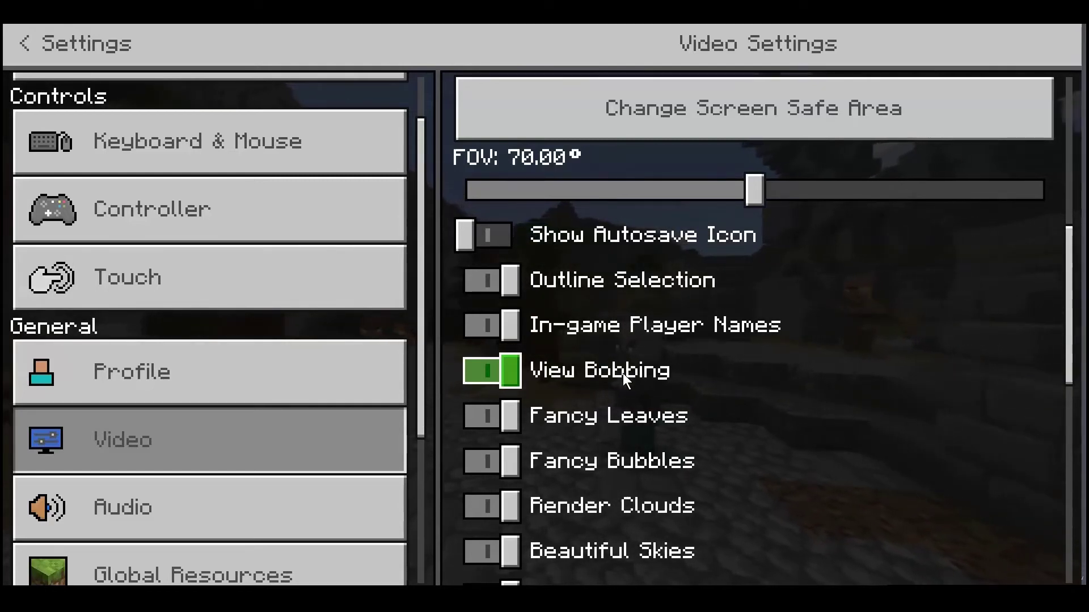
click(482, 372)
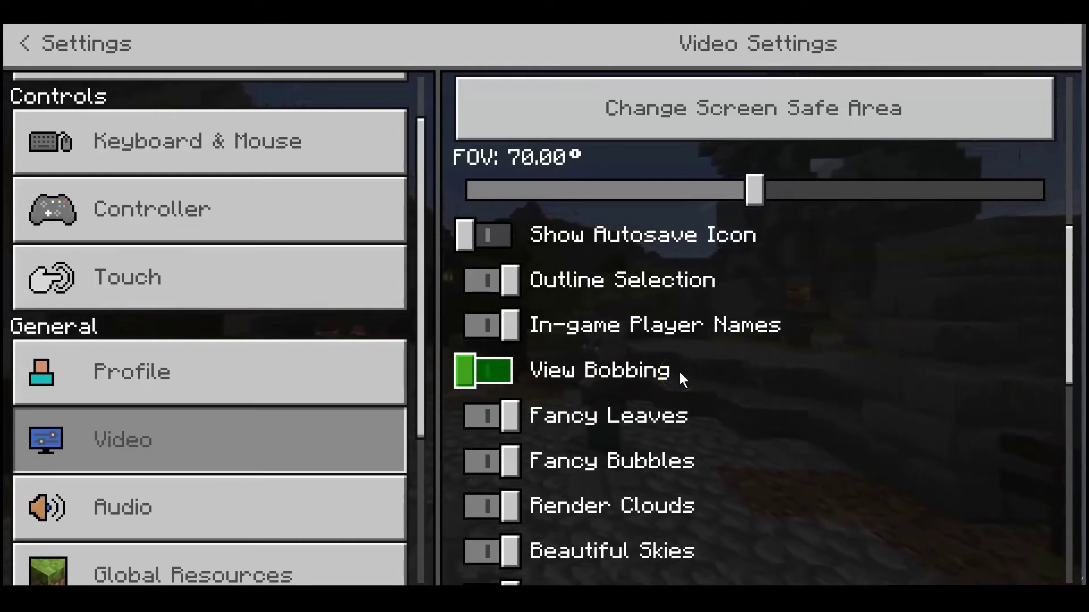
click(695, 366)
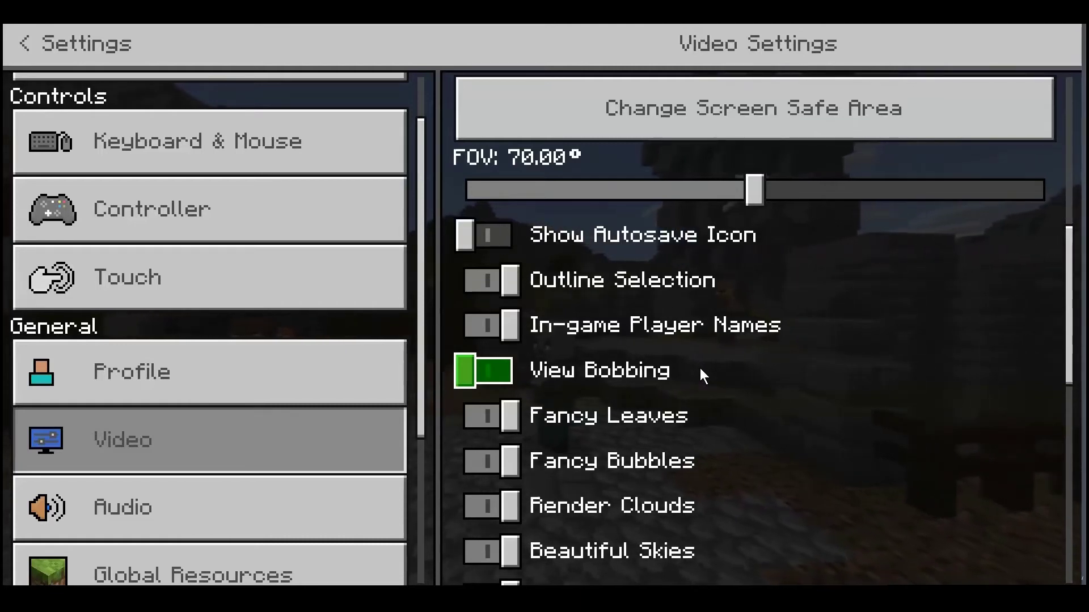
scroll(700, 369, down, 1)
click(573, 340)
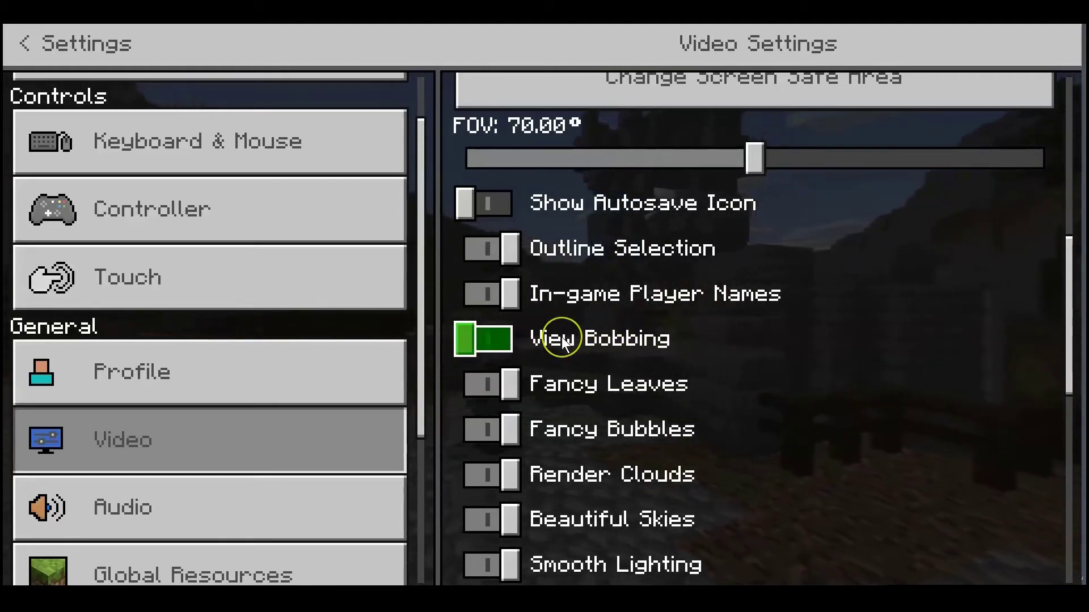
click(459, 316)
click(499, 344)
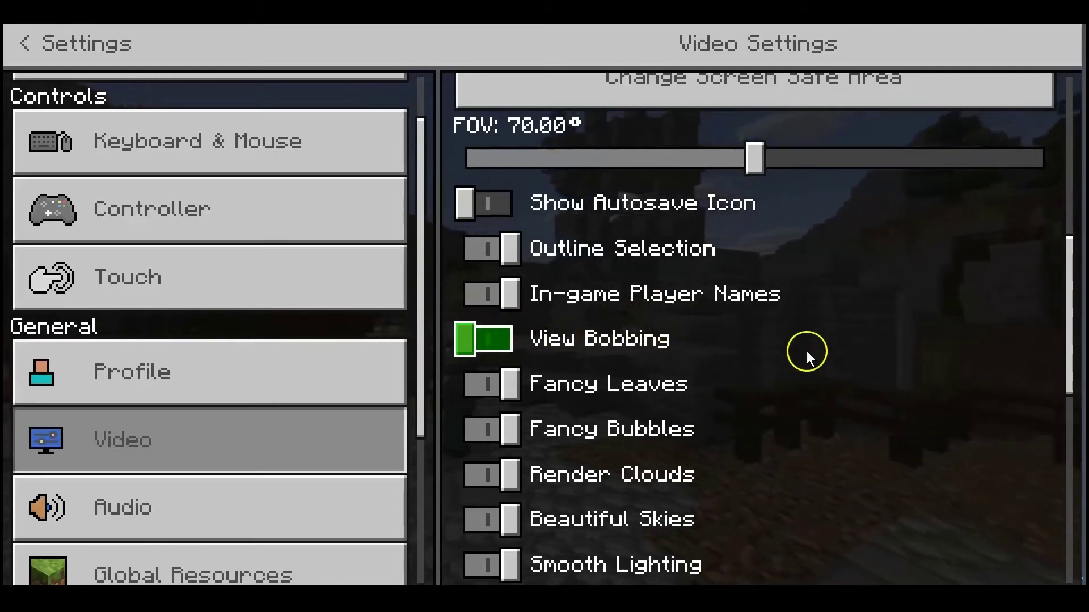
Step: Open the Audio settings and raise both Music and Sound Volume to 100
click(123, 506)
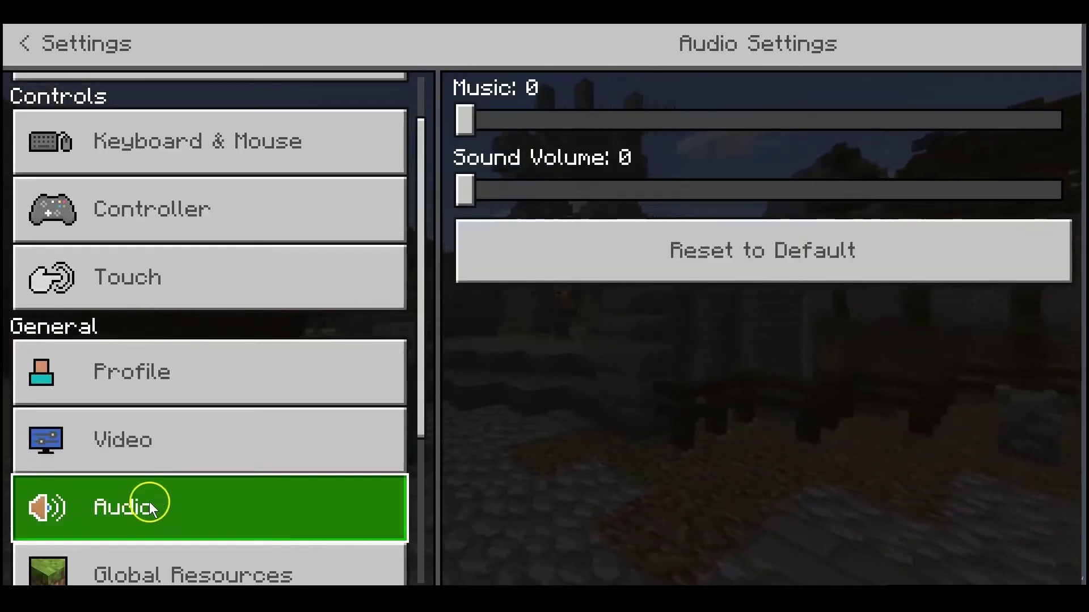
drag(466, 118, 1065, 116)
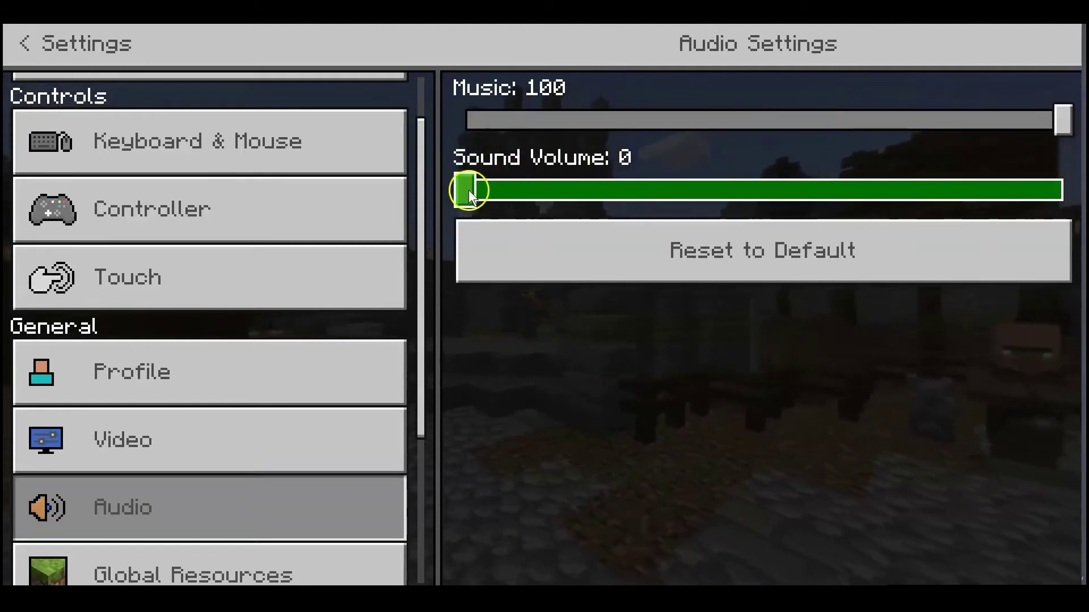
drag(468, 193, 1072, 193)
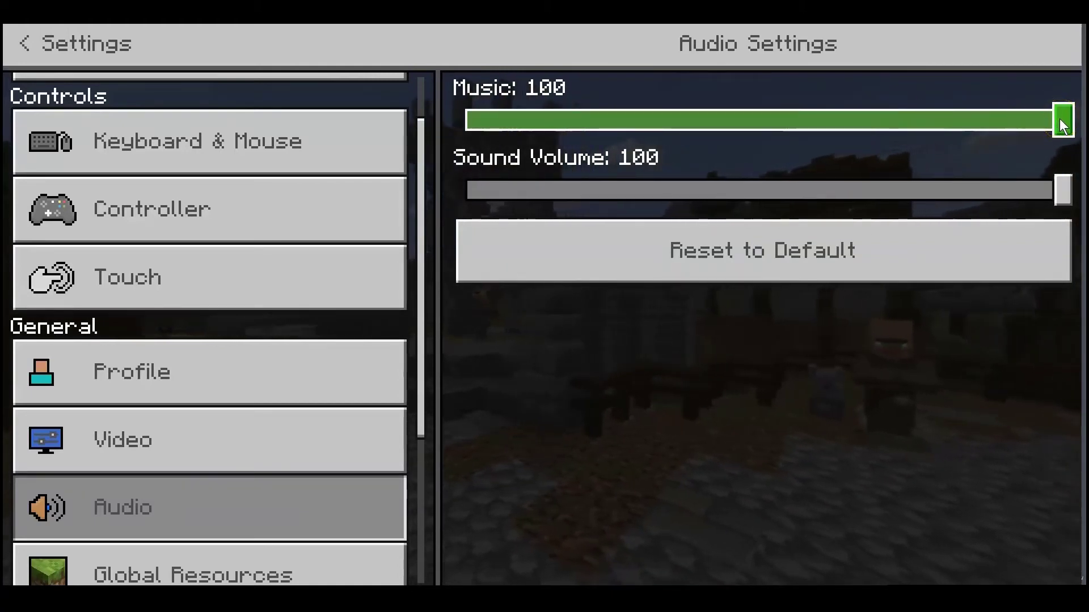
Step: Lower both the Music and the Sound Volume to 0
drag(1061, 120, 593, 139)
click(1058, 193)
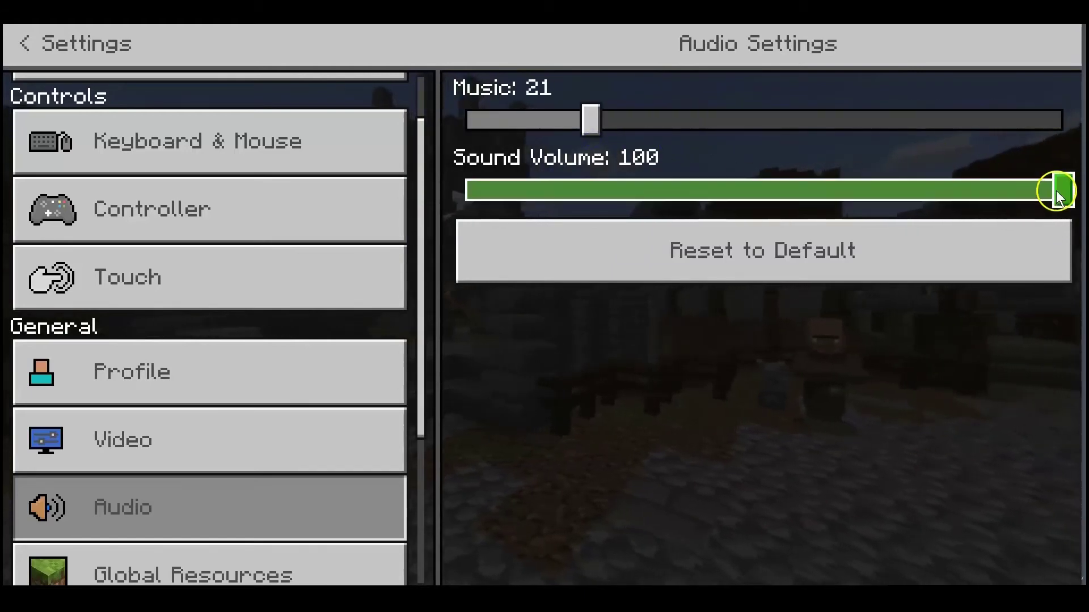
drag(1059, 196, 457, 191)
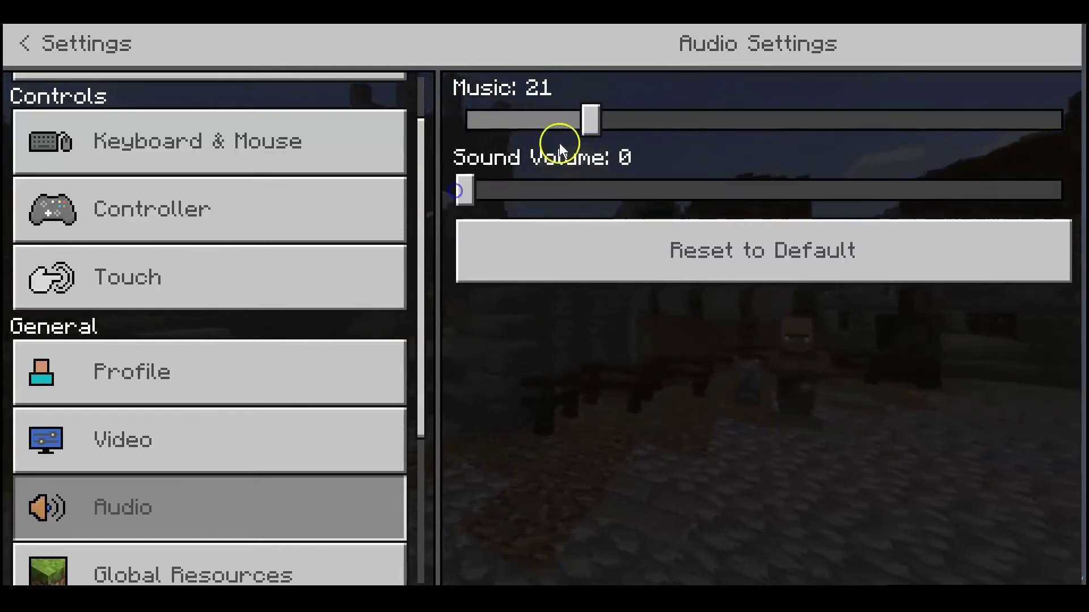
drag(590, 121, 459, 132)
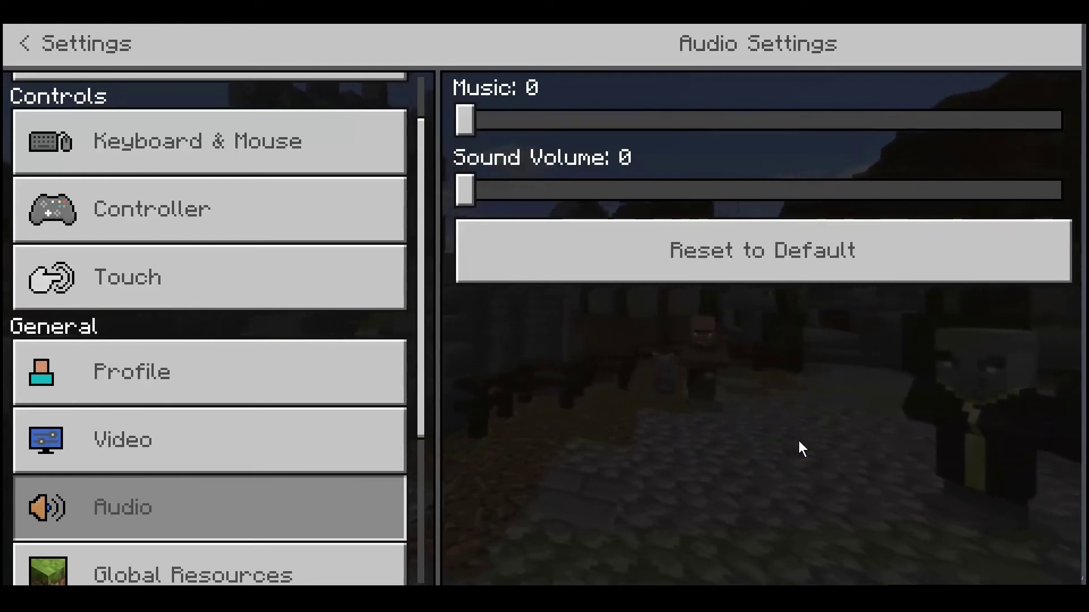
click(682, 324)
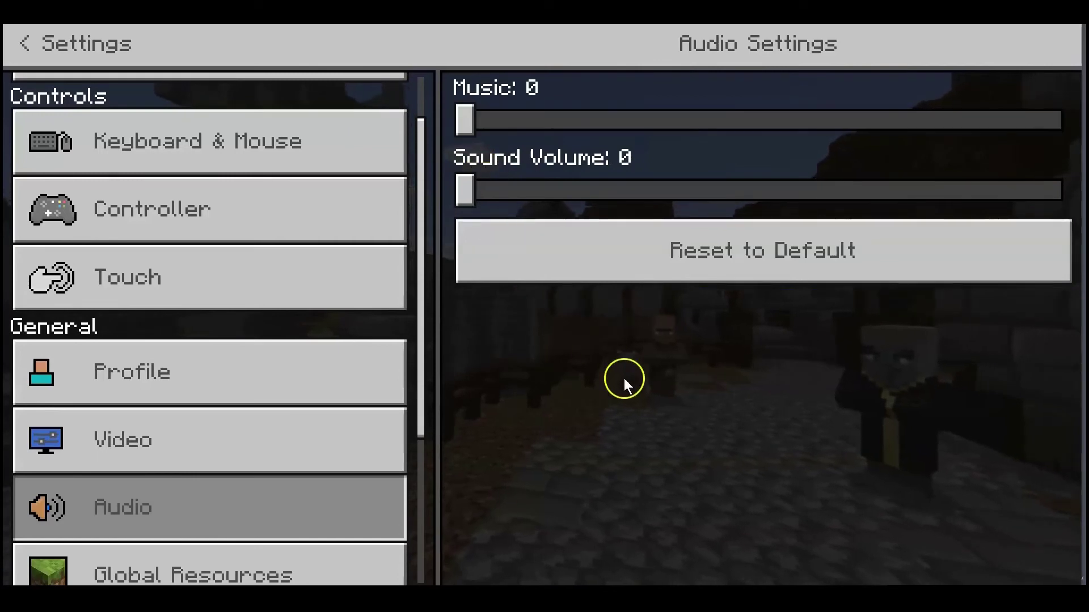
click(738, 487)
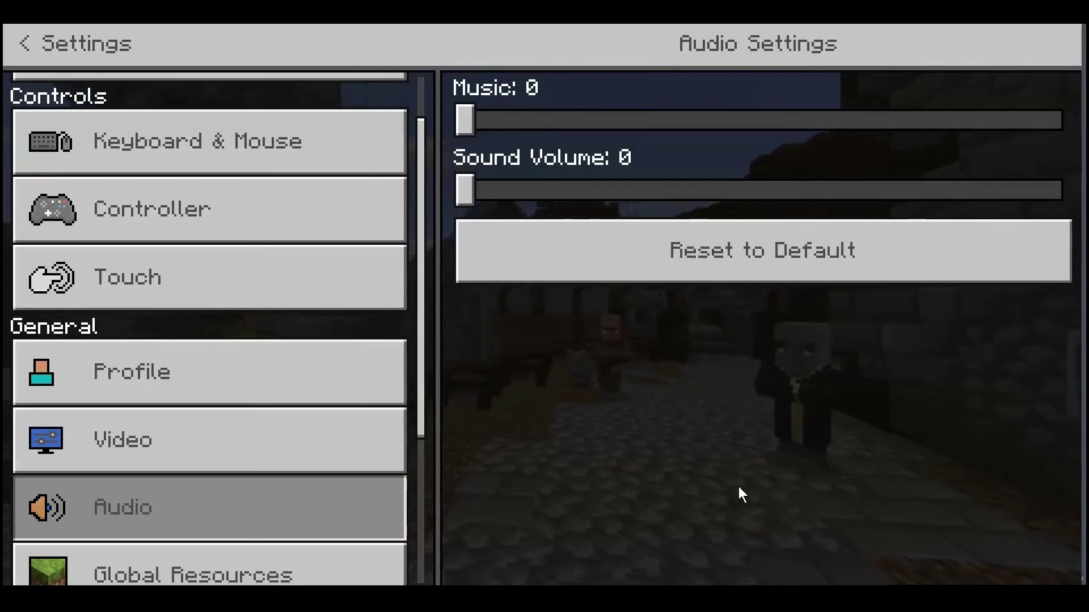
drag(748, 274, 638, 164)
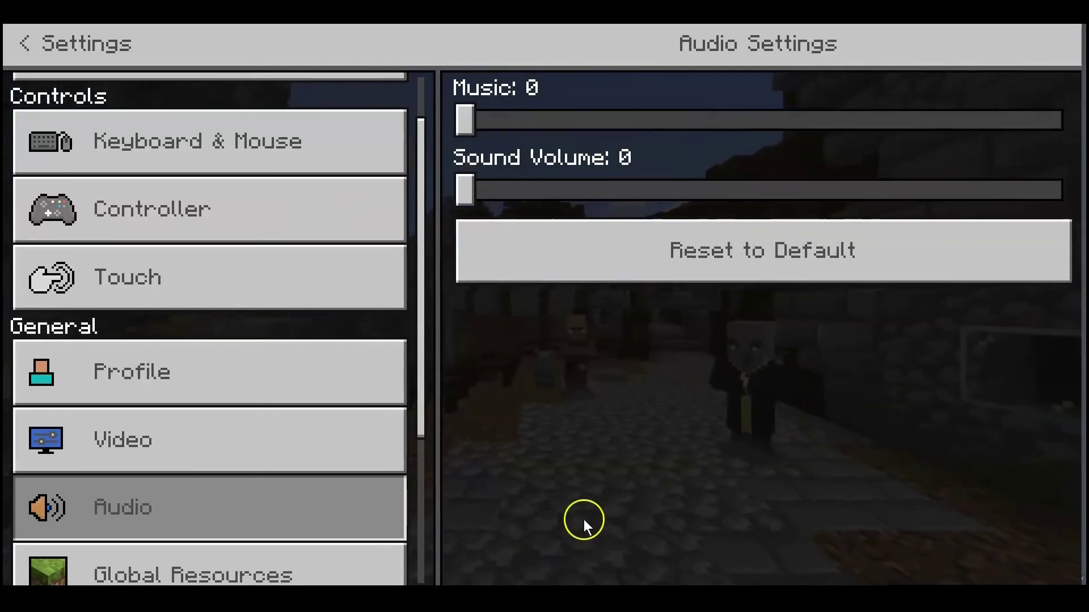
Step: Open the How to Play guide from the General settings and look through its Basics and Education topics
scroll(254, 469, down, 1)
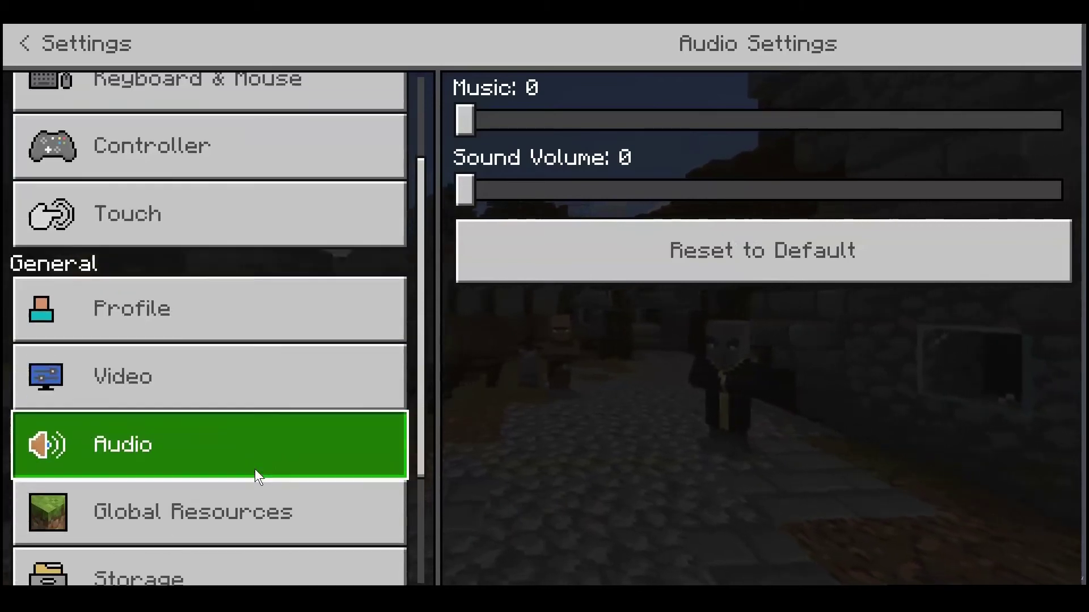
scroll(254, 469, down, 3)
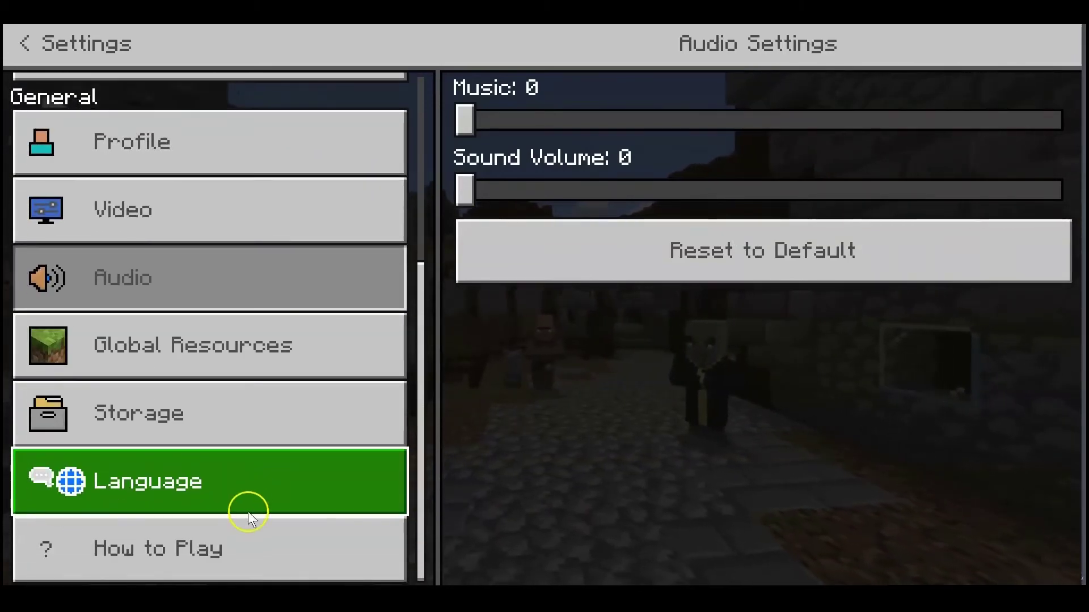
click(222, 549)
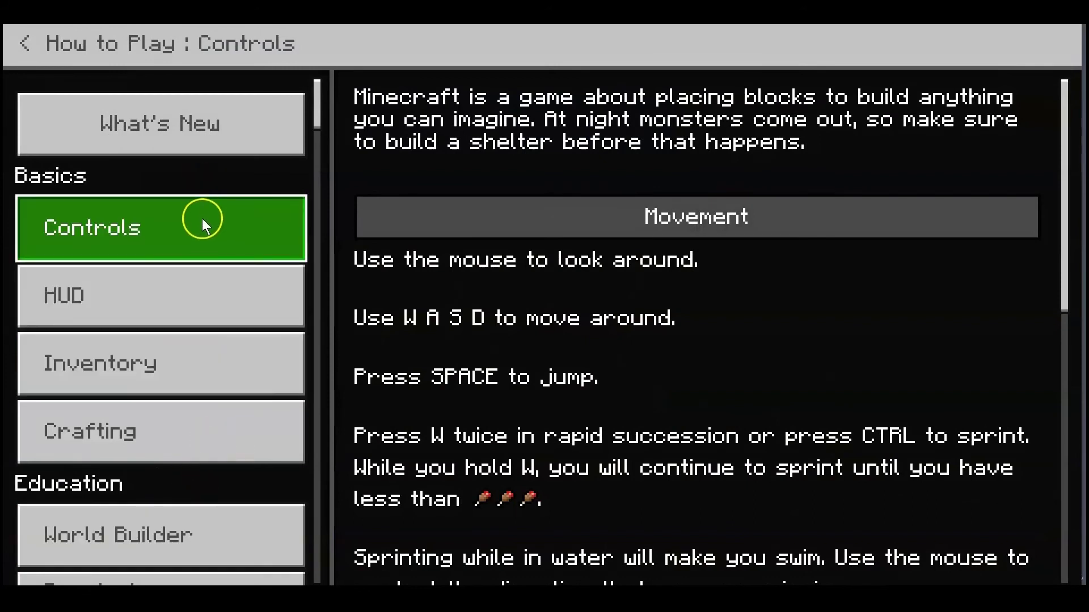
scroll(202, 221, down, 6)
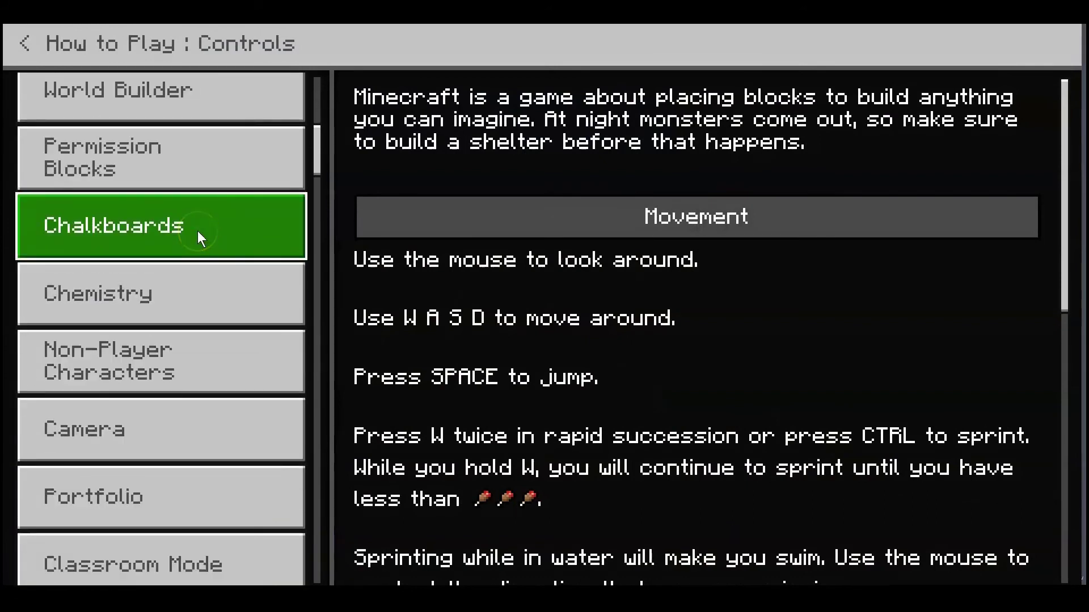
scroll(198, 230, down, 3)
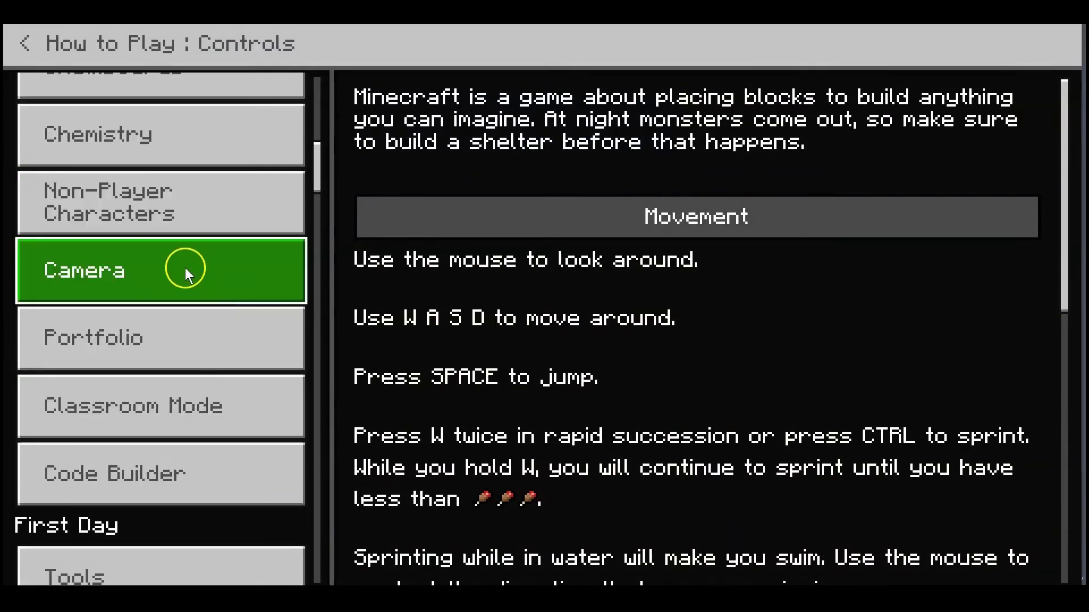
Step: Display the Camera topic of the guide, look back over the topic list and return to the game's main menu
click(123, 271)
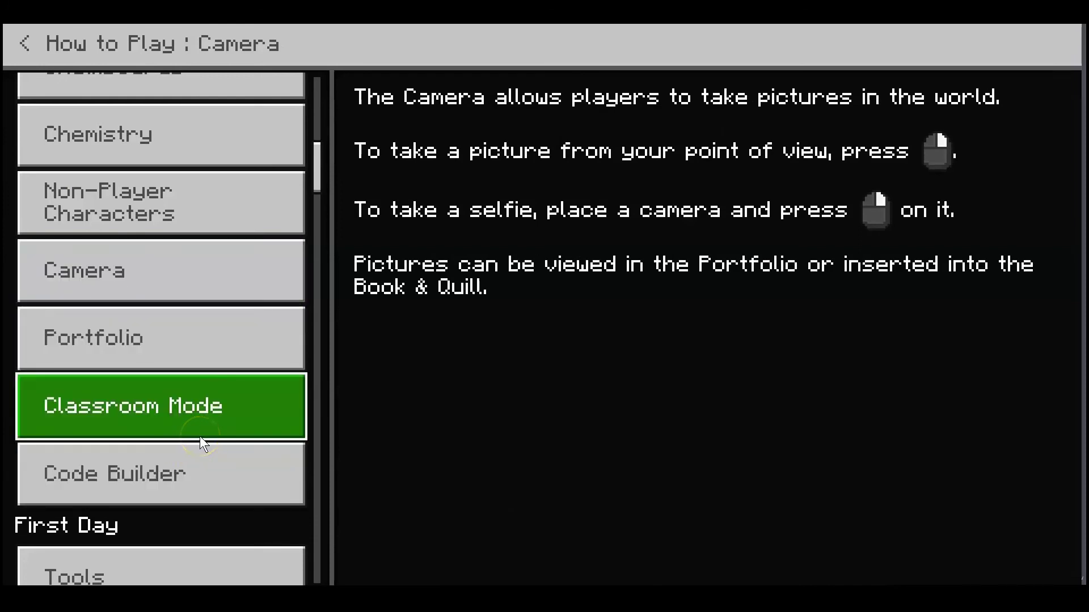
scroll(200, 436, up, 8)
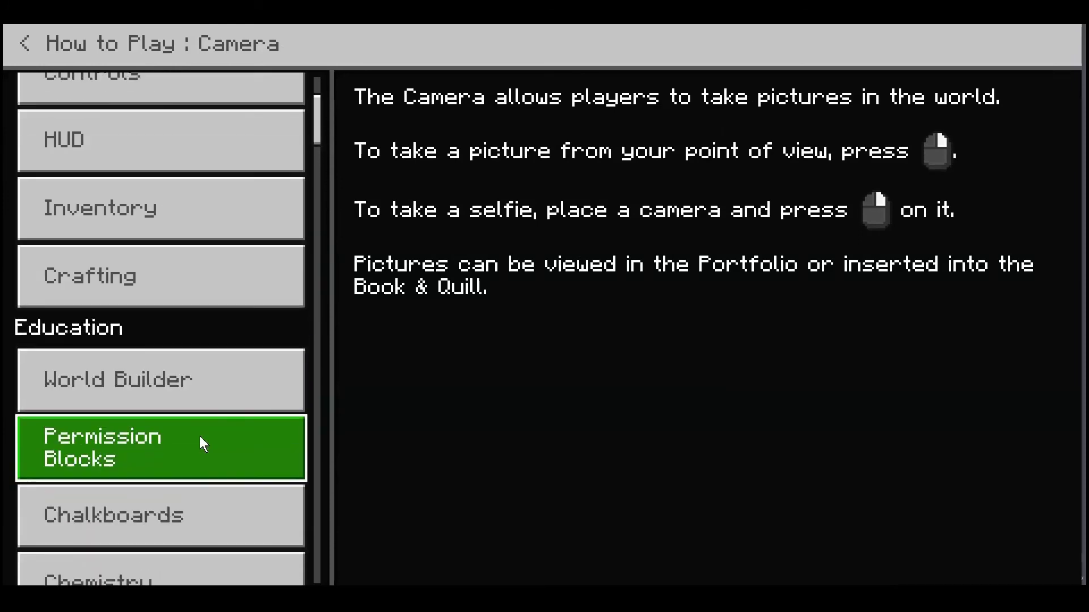
scroll(200, 436, up, 3)
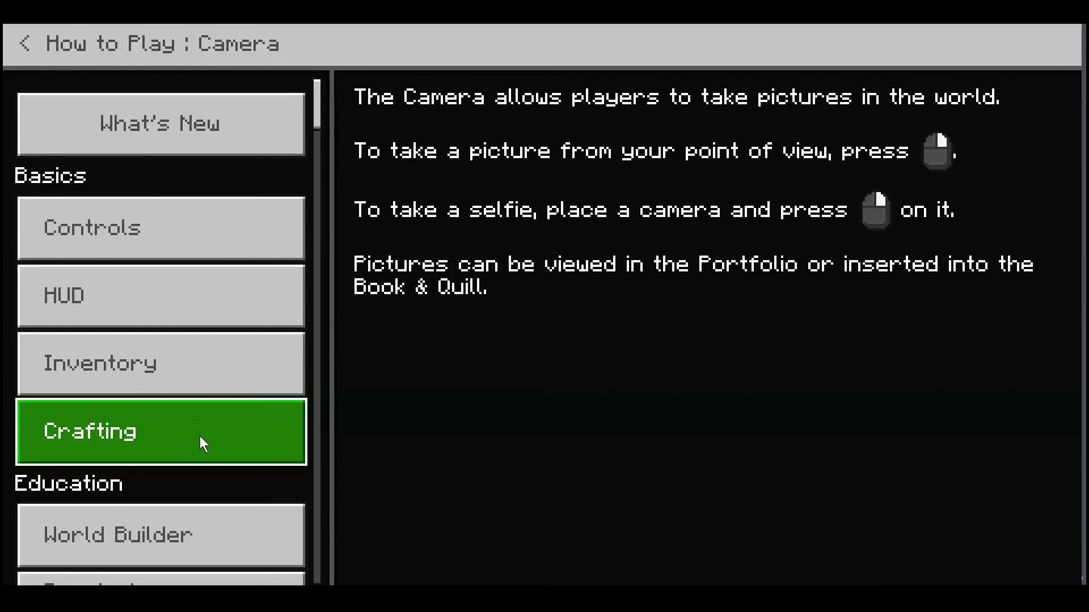
click(31, 41)
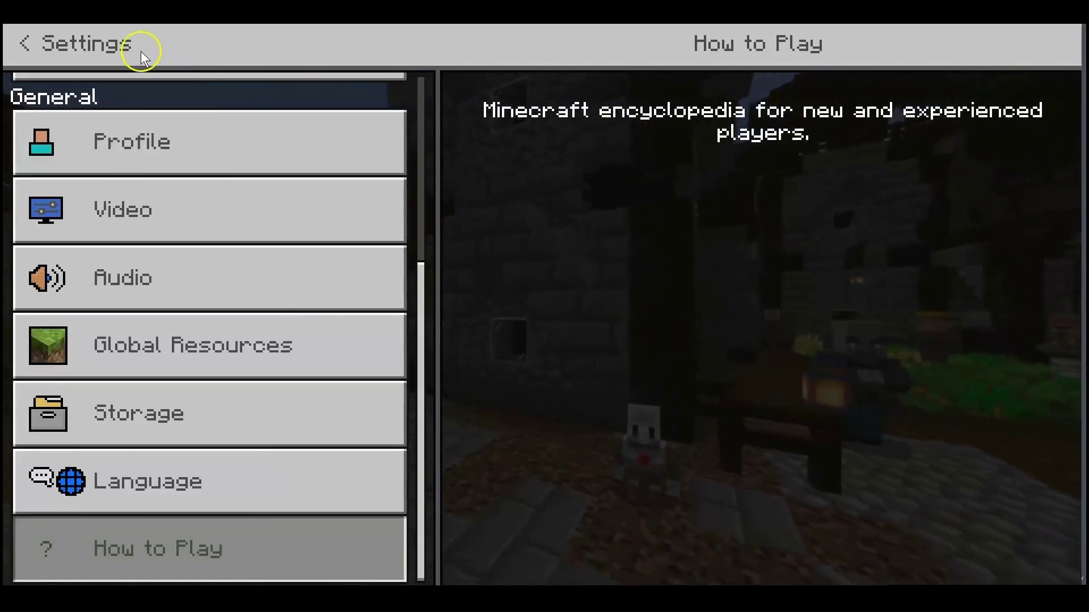
click(25, 43)
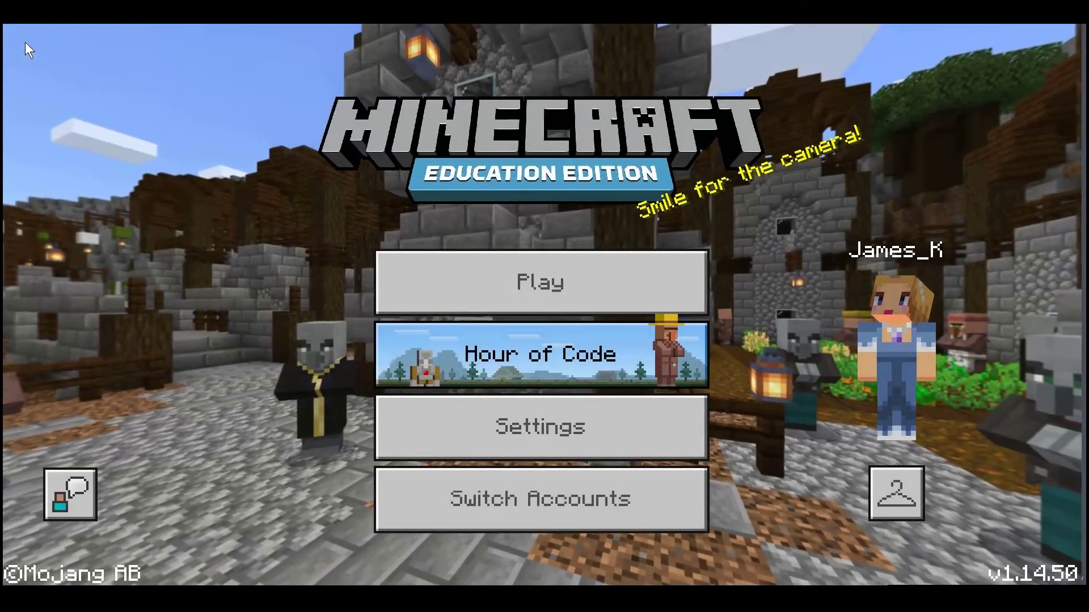